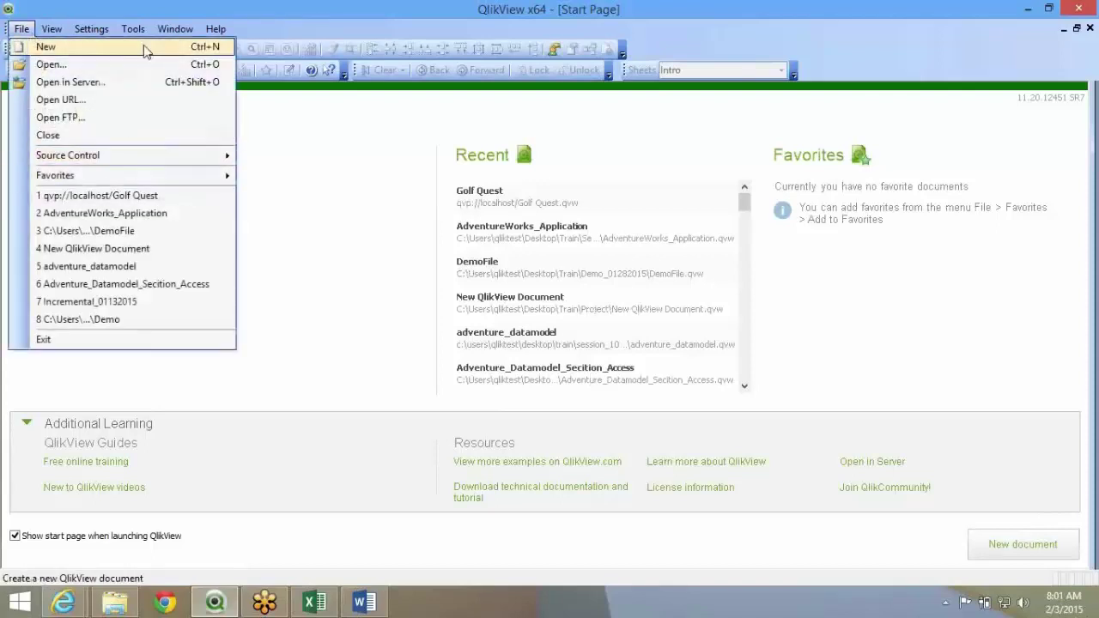
Create a new blank QlikView document and dismiss the Getting Started Wizard.
click(145, 50)
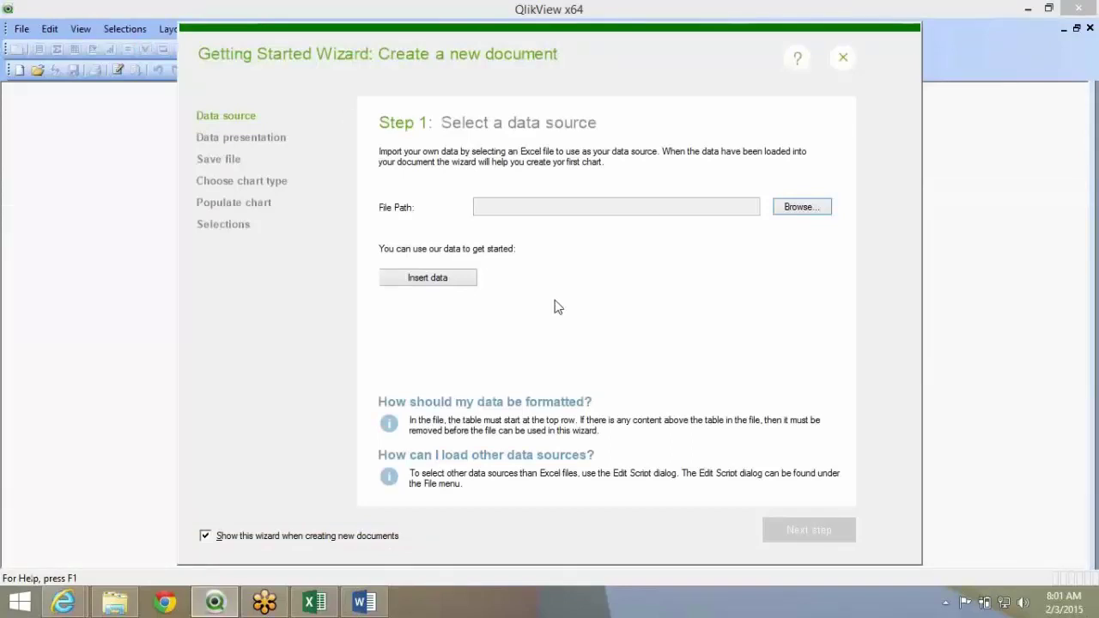
click(844, 64)
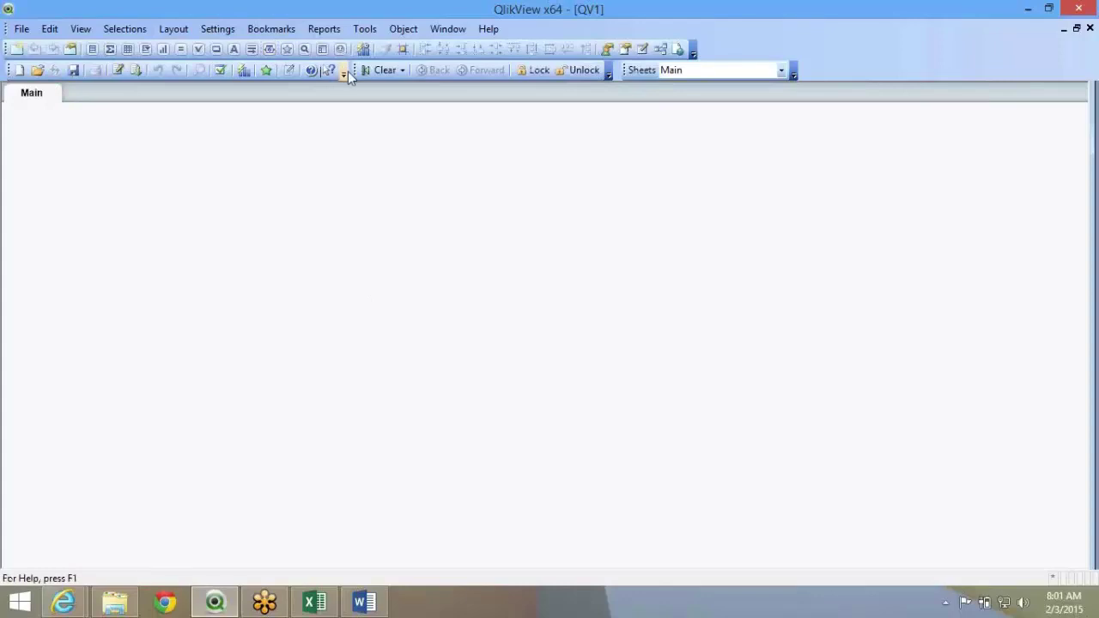
right_click(807, 28)
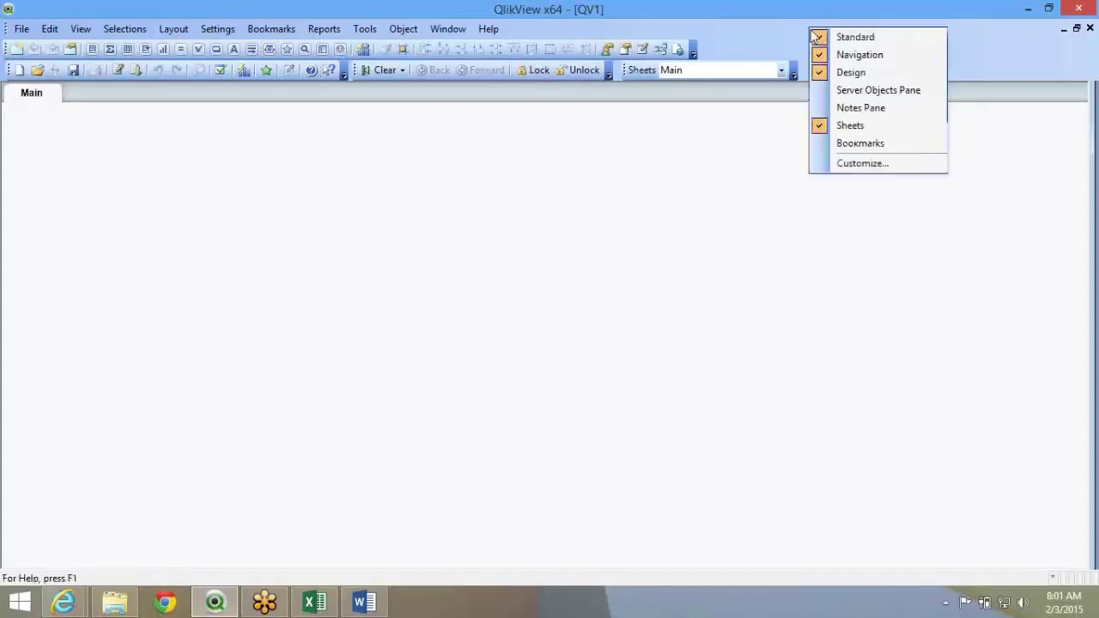
right_click(798, 33)
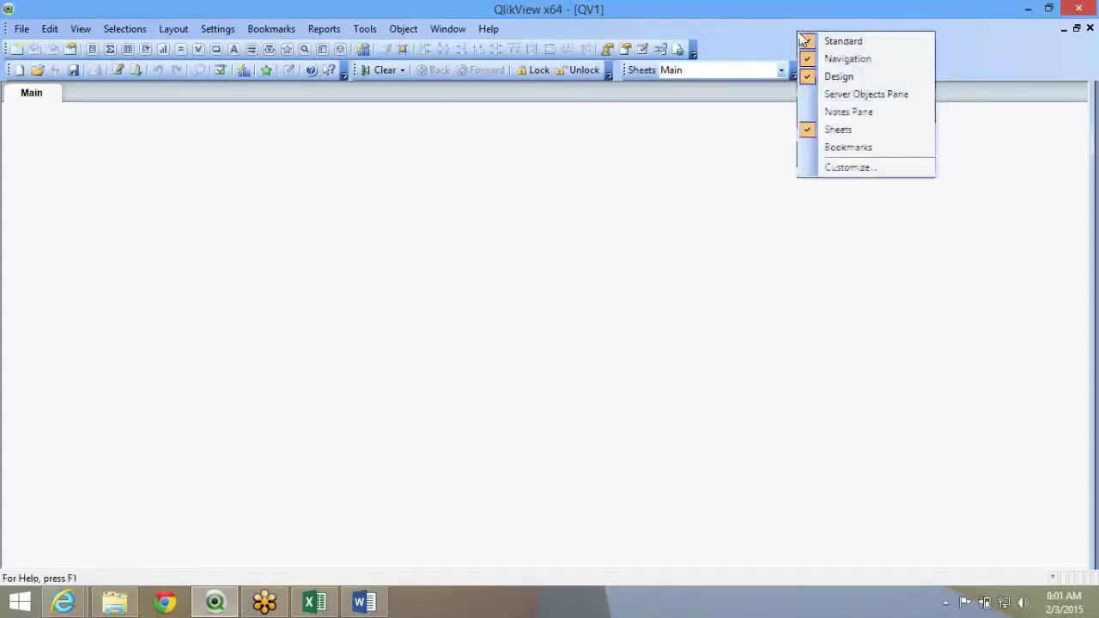
click(844, 60)
right_click(837, 38)
click(869, 67)
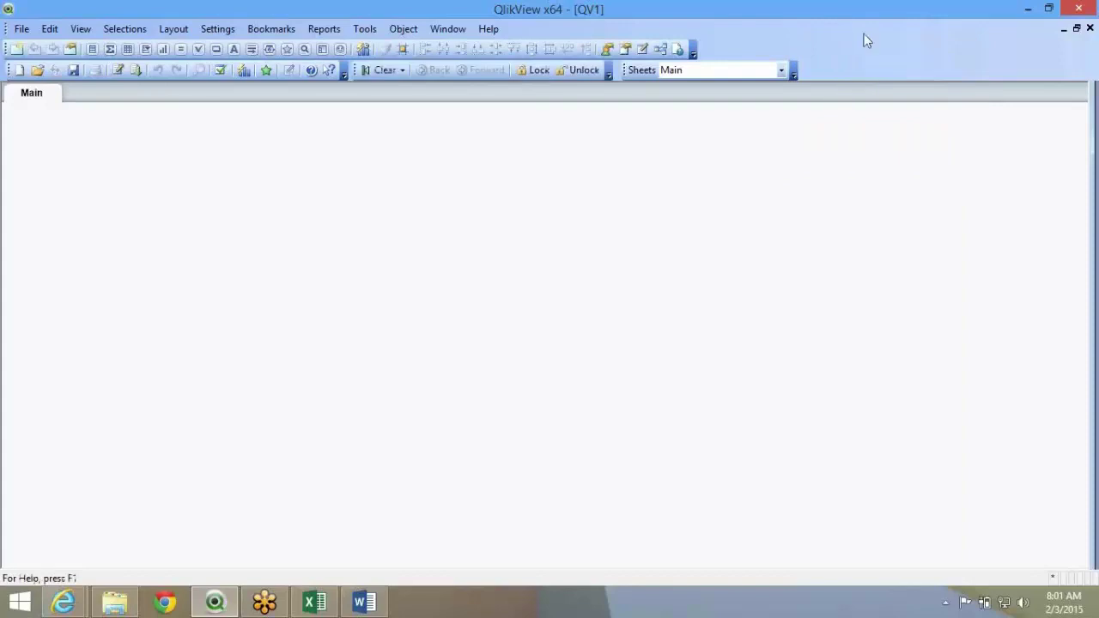
right_click(864, 33)
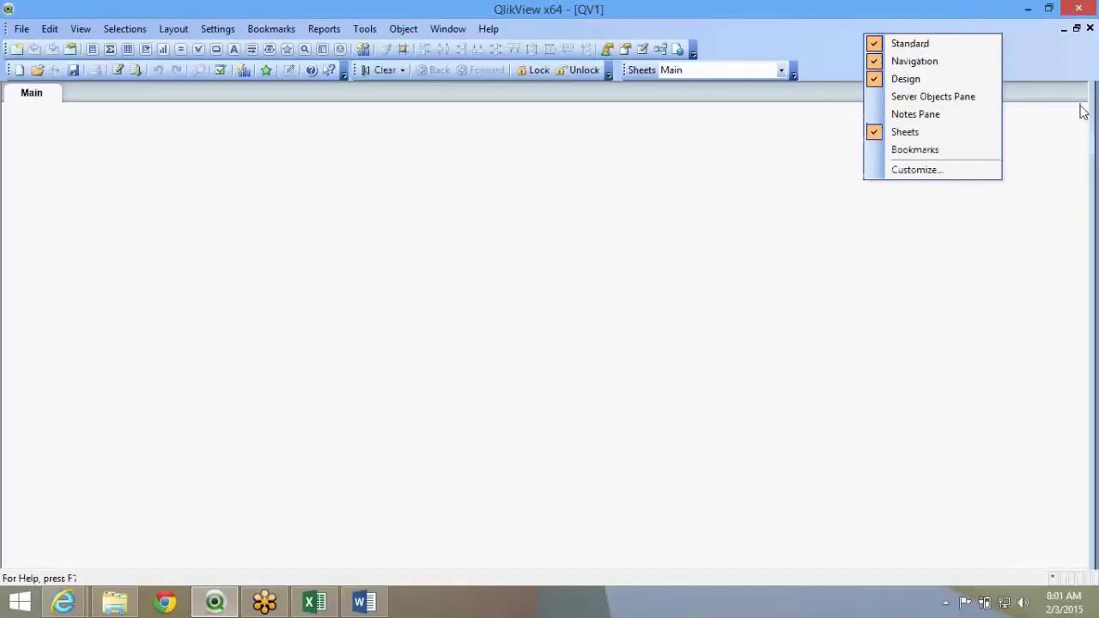
click(860, 161)
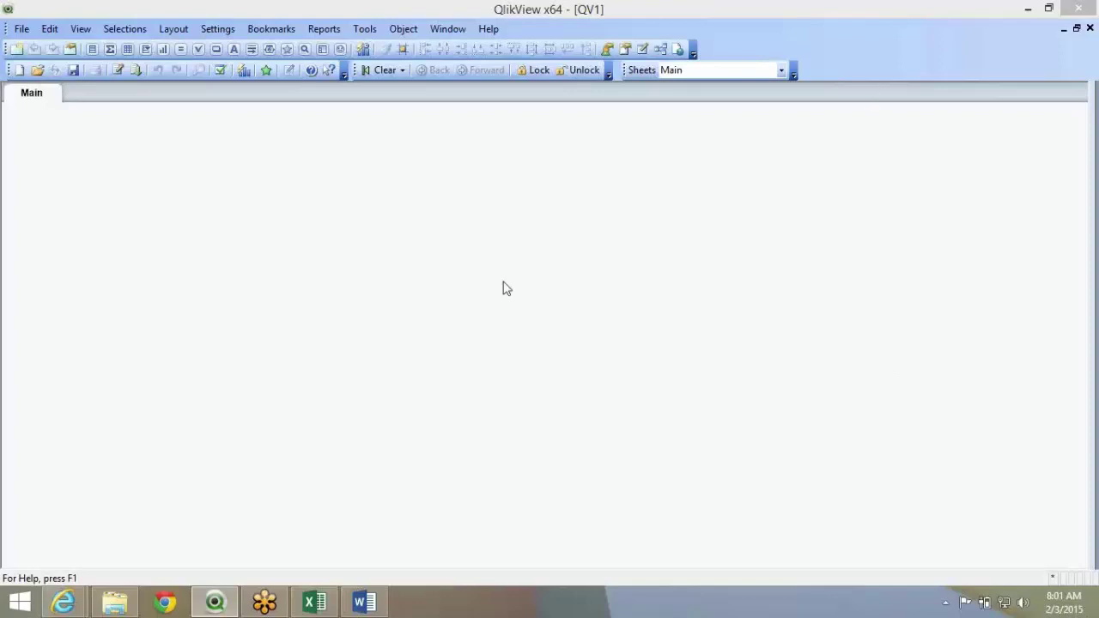
click(144, 247)
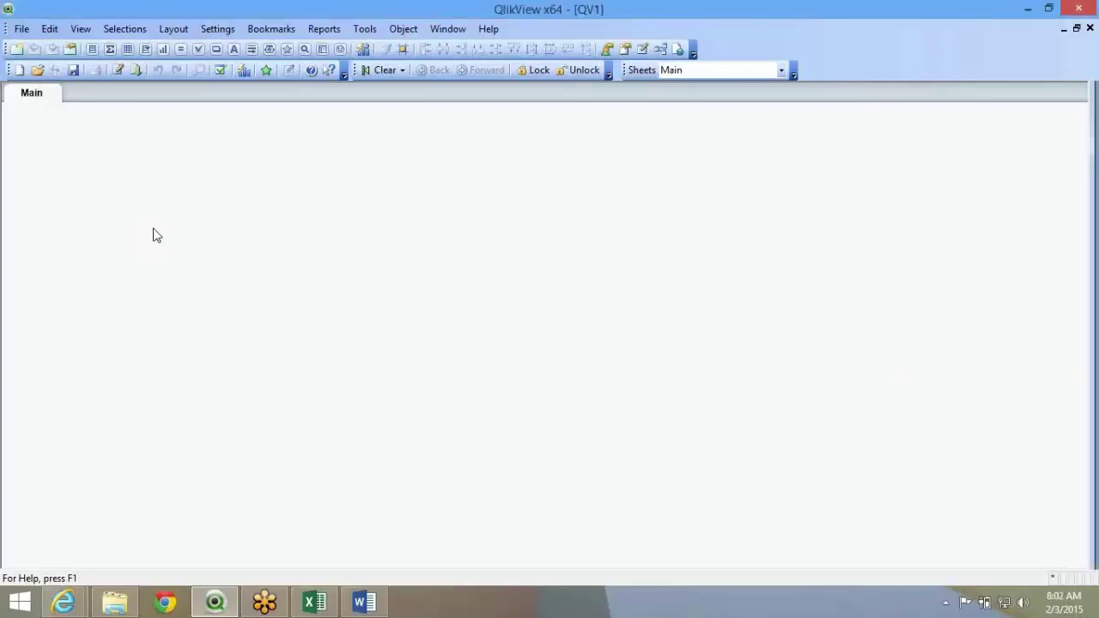
right_click(123, 170)
mouse_move(206, 216)
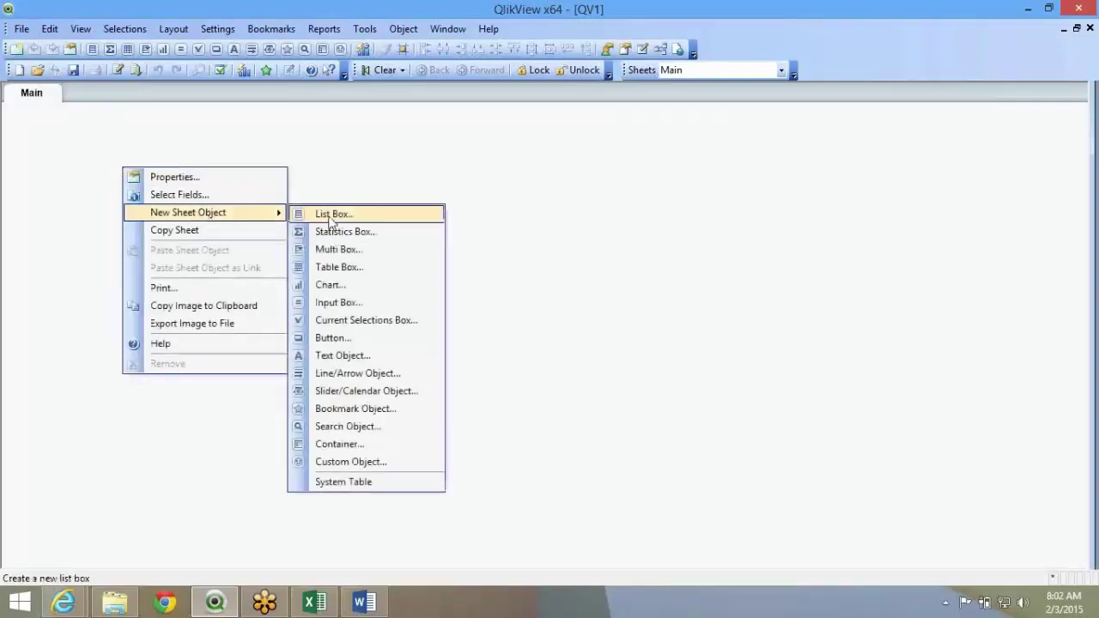
click(349, 287)
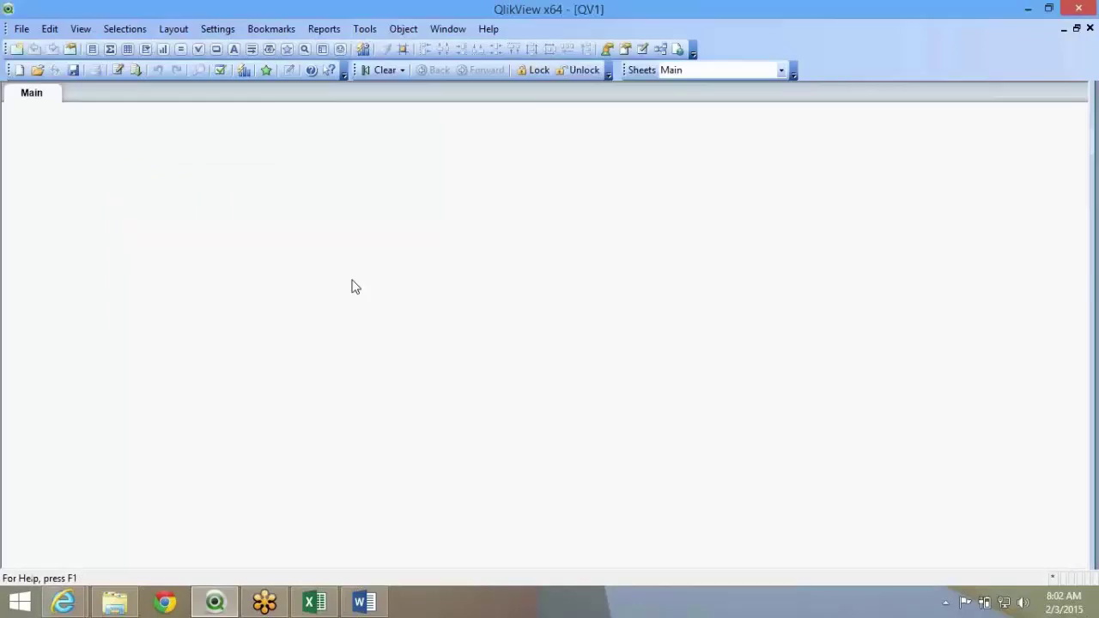
On Excel's Archite sheet, merge and centre E50:L50 and enter the label 'No UI'.
click(314, 602)
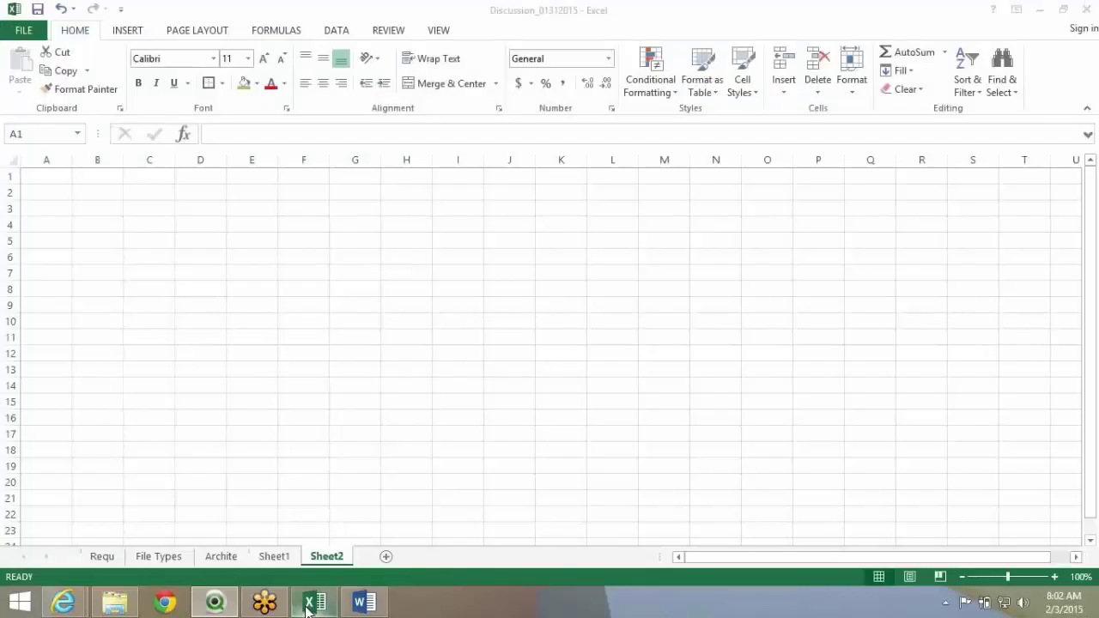
click(221, 557)
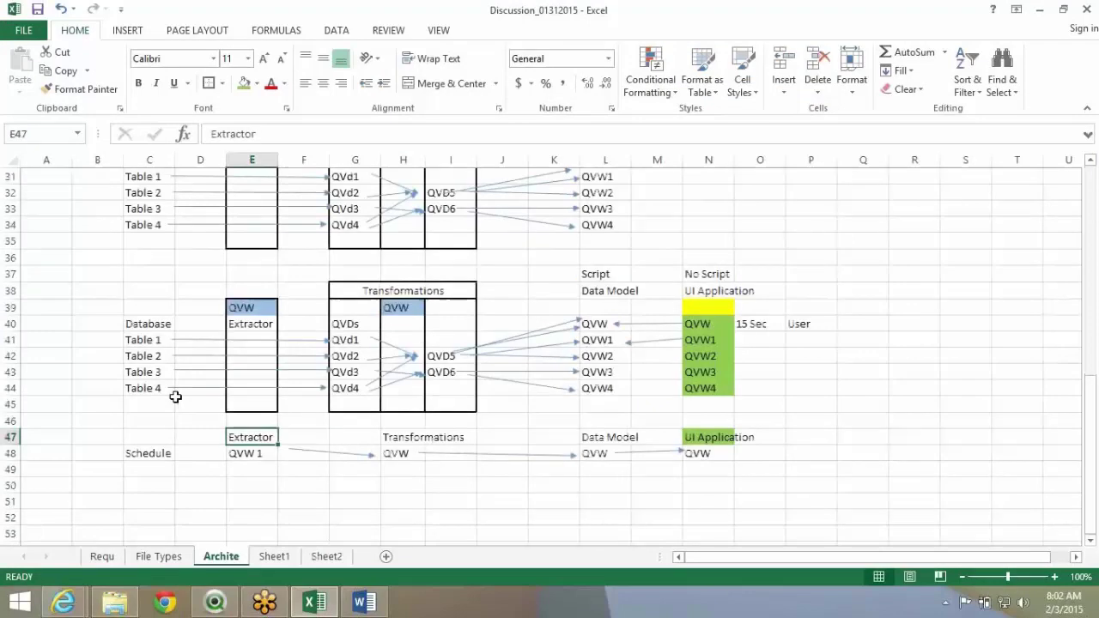
scroll(343, 360, down, 2)
click(421, 340)
click(554, 340)
drag(248, 391, 624, 388)
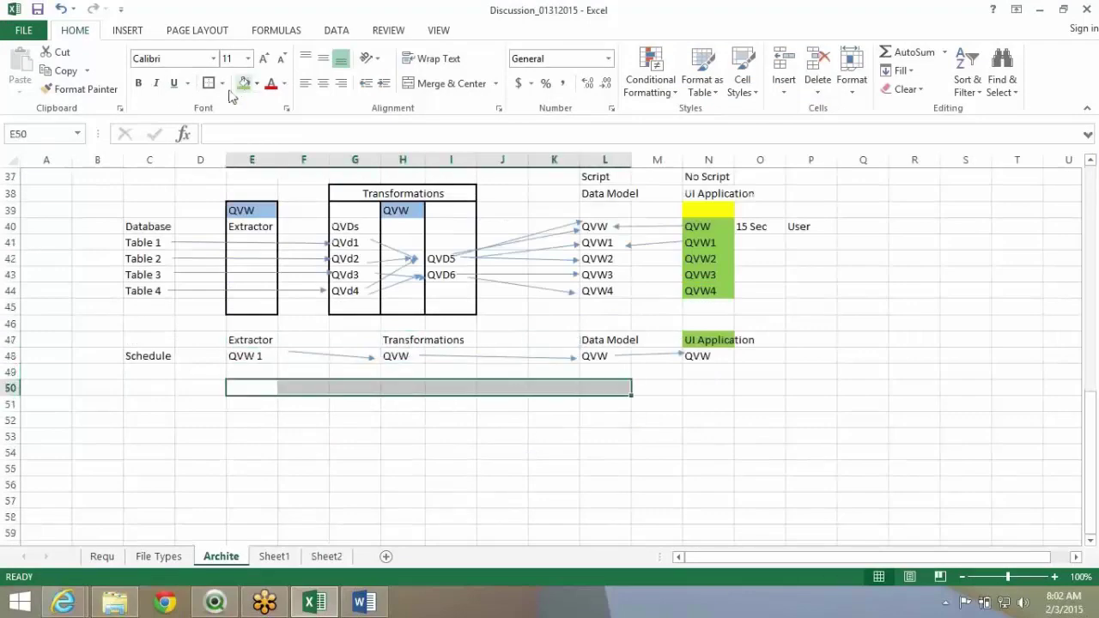
click(447, 83)
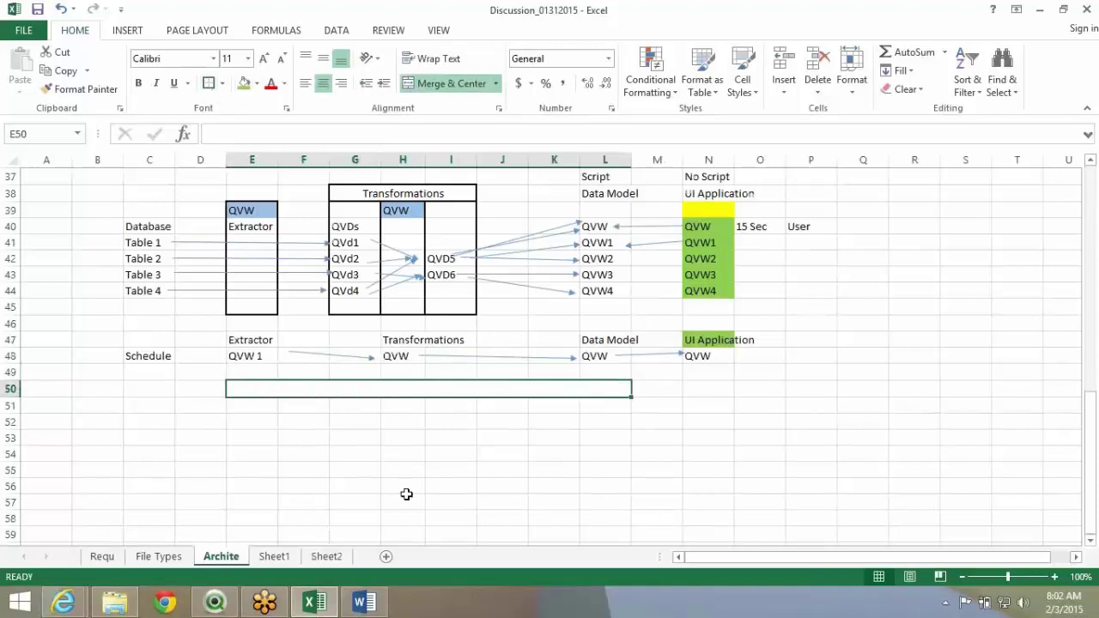
text(No UI)
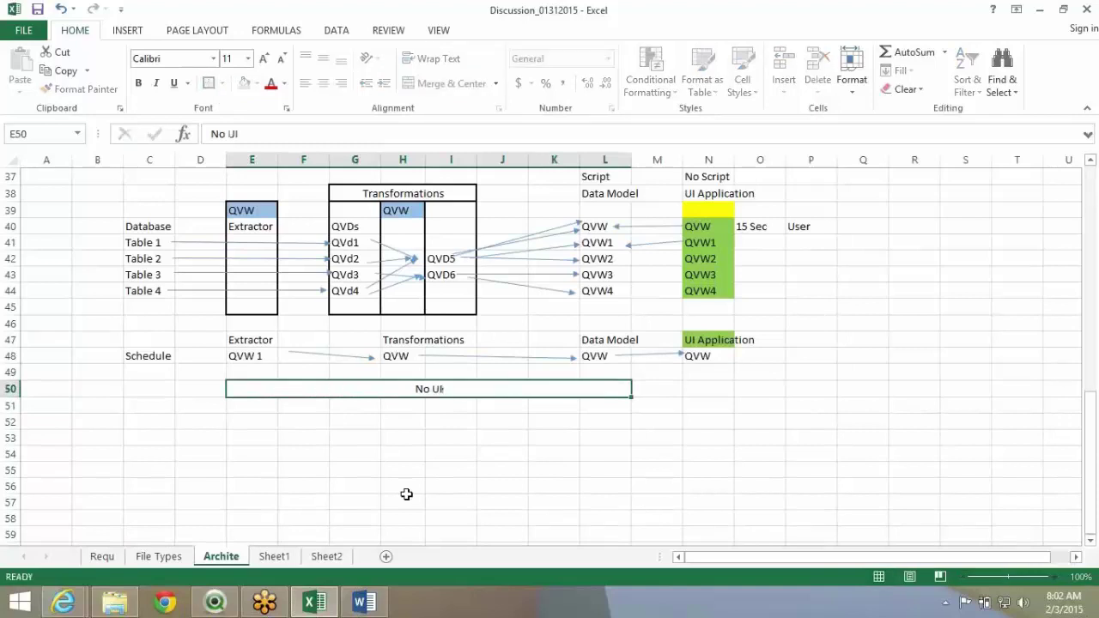
key(Return)
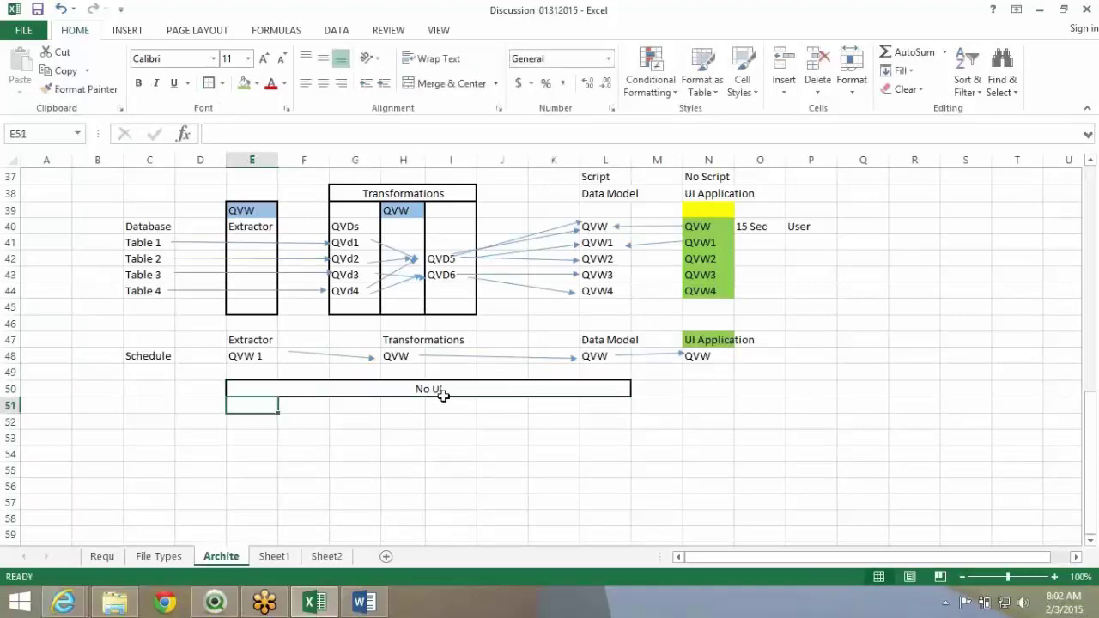
Check the merged No UI cell against nearby cells N50, L51 and N51, ending back in QlikView.
click(443, 394)
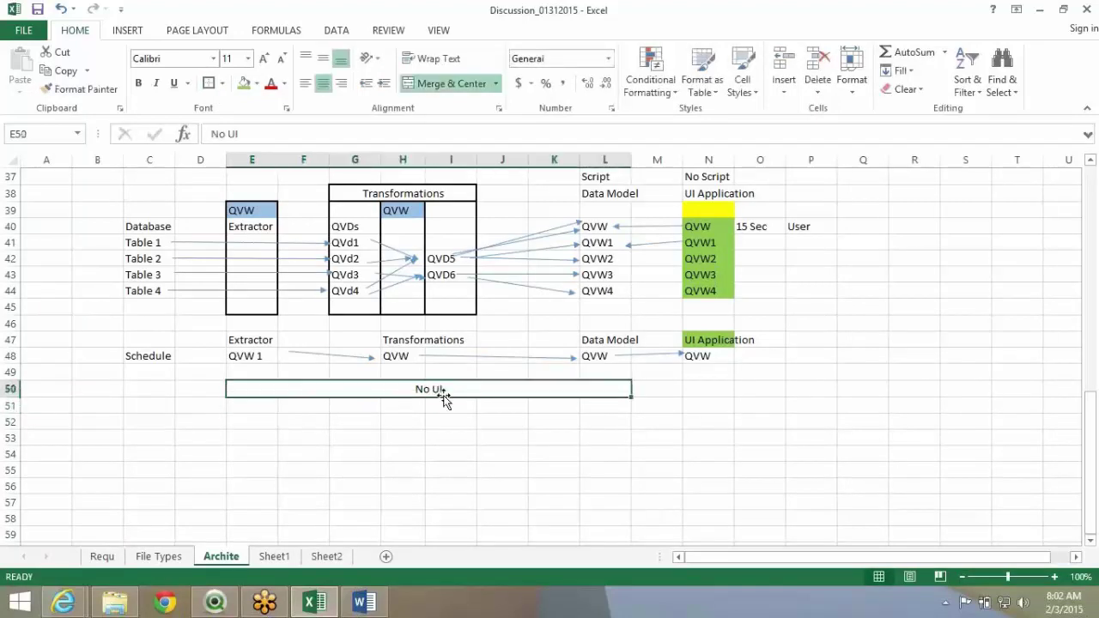
click(709, 386)
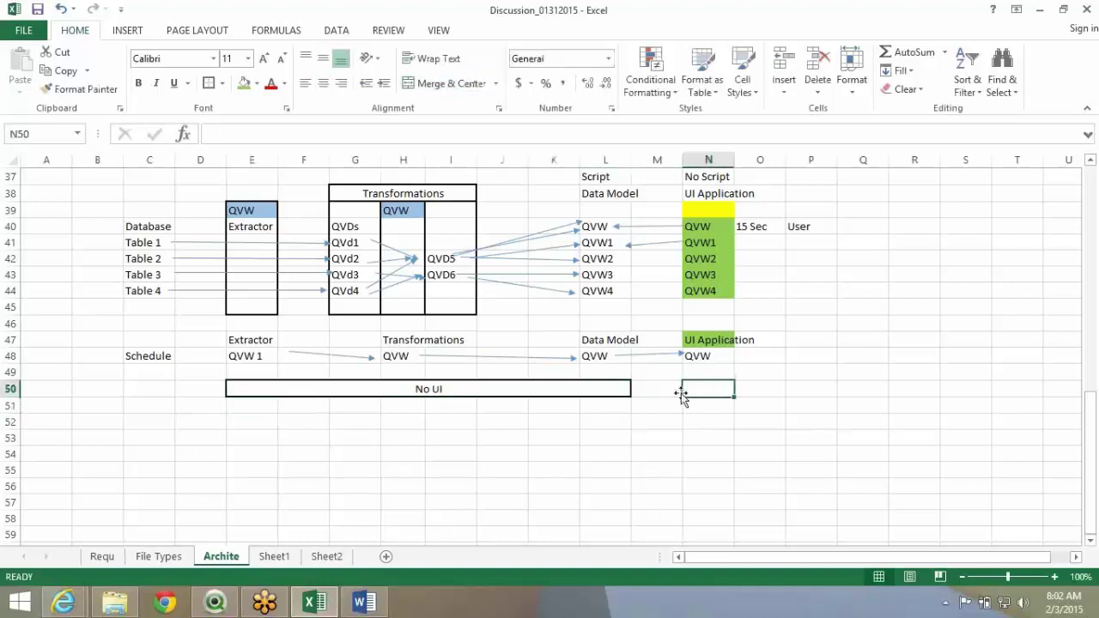
click(481, 401)
key(alt+Tab)
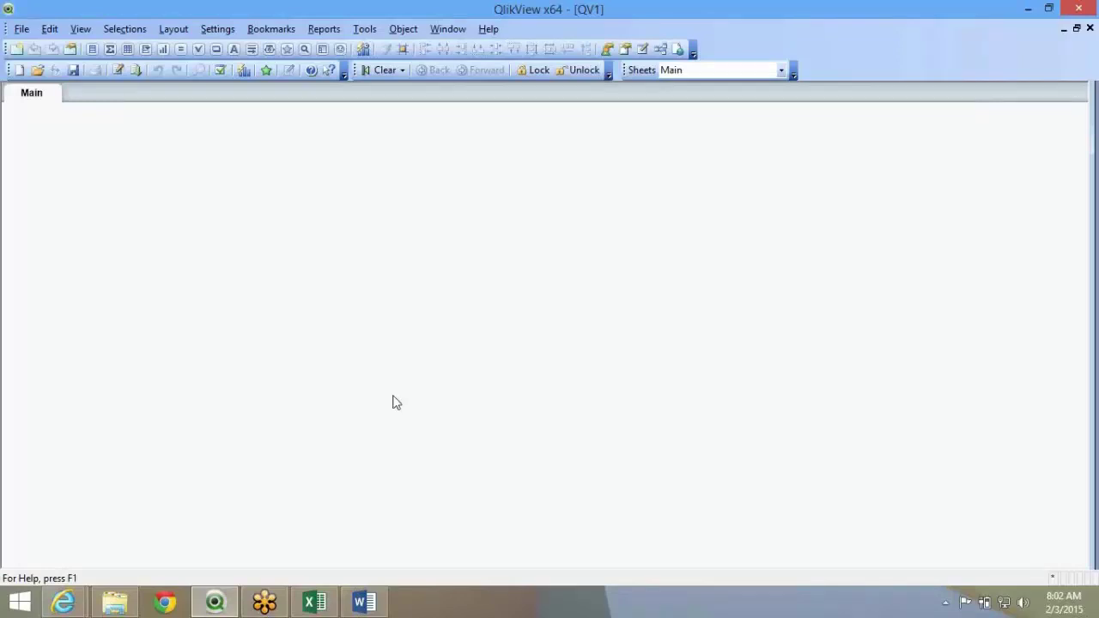
key(alt+Tab)
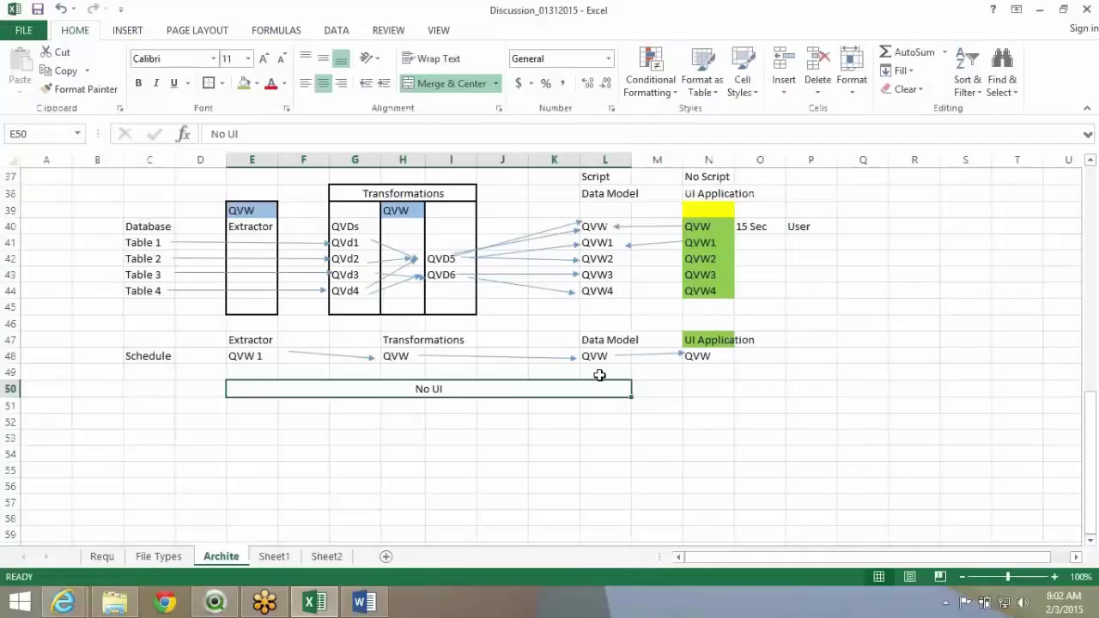
click(593, 407)
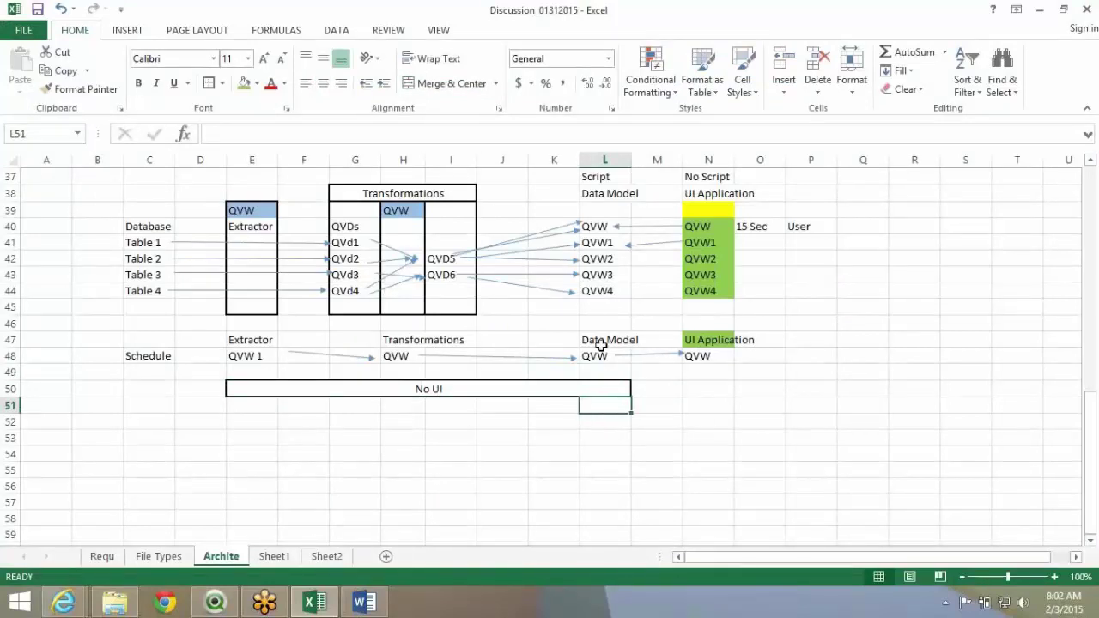
click(715, 402)
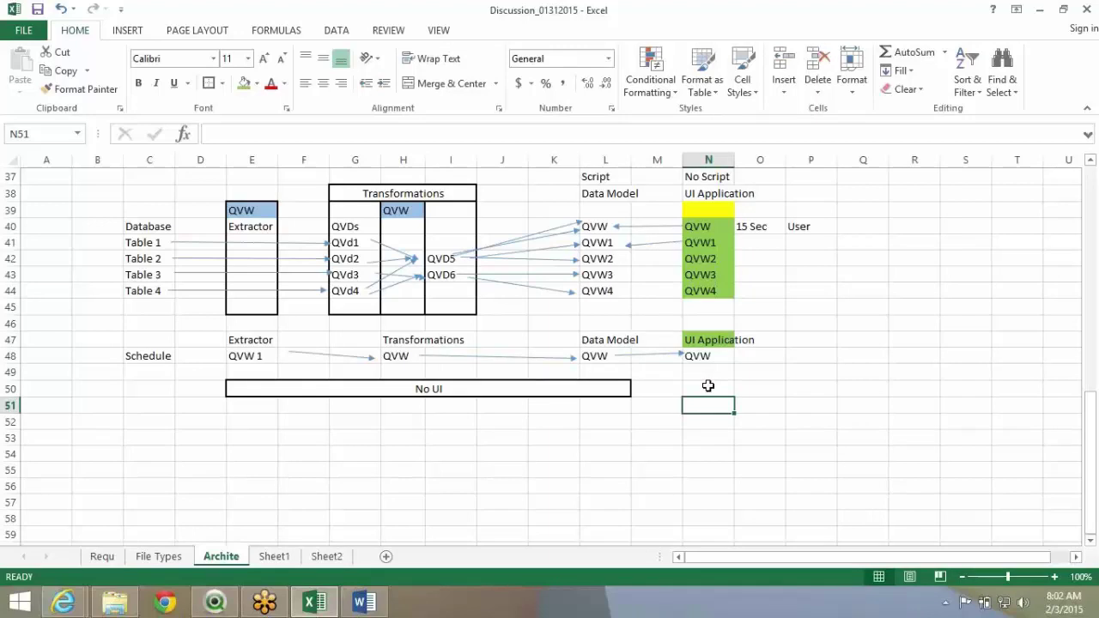
key(alt+Tab)
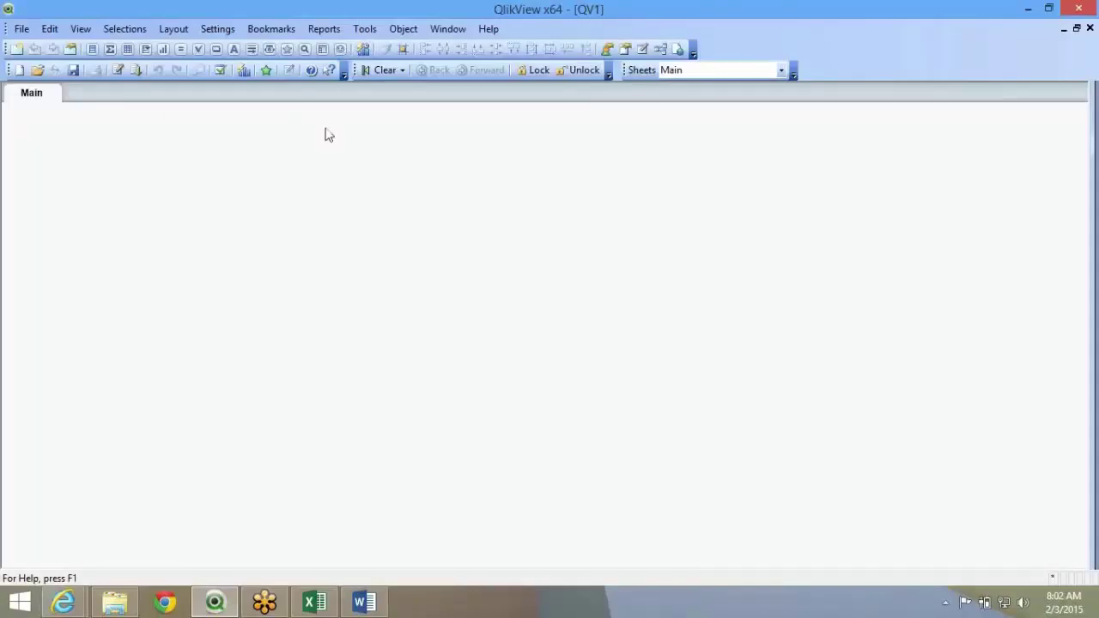
Start Save As and copy the AdventureWorks Extractor folder's path from the folder window.
click(26, 30)
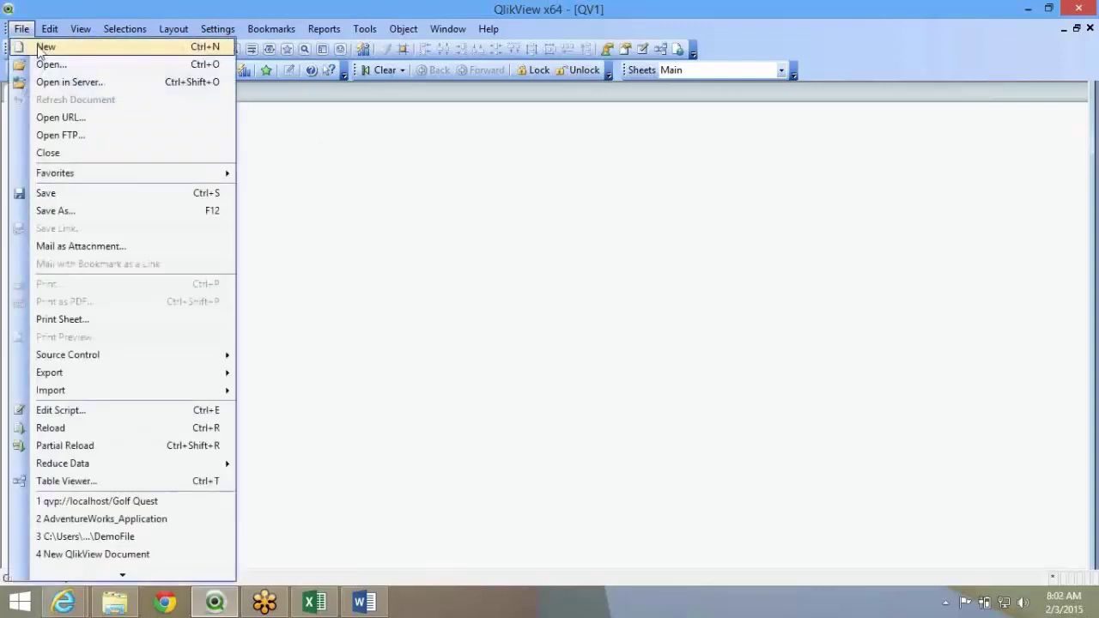
click(74, 212)
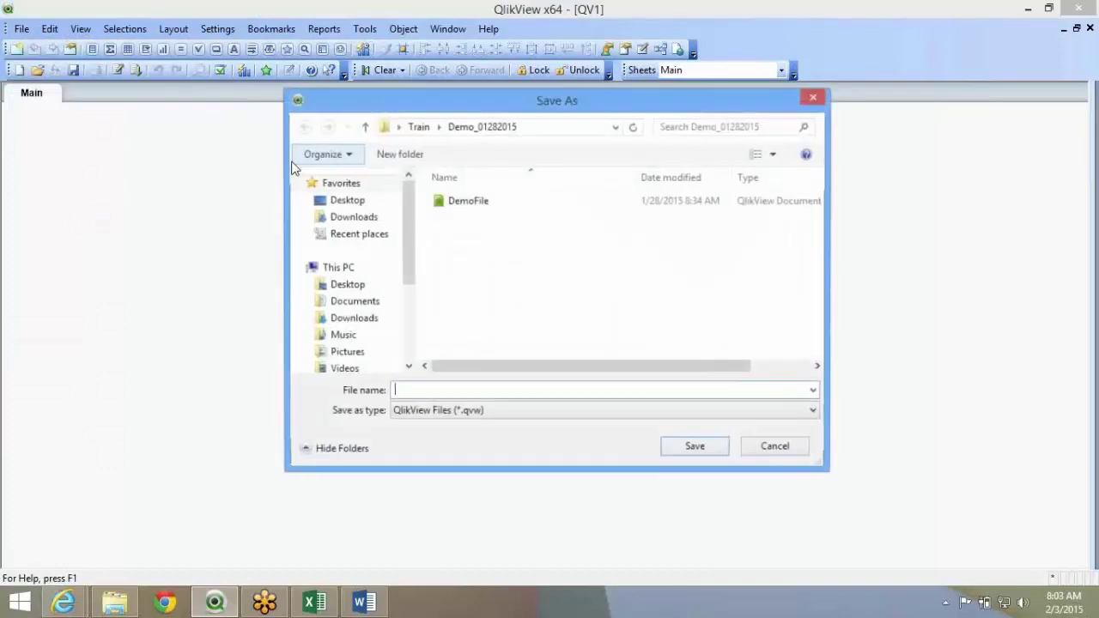
click(114, 603)
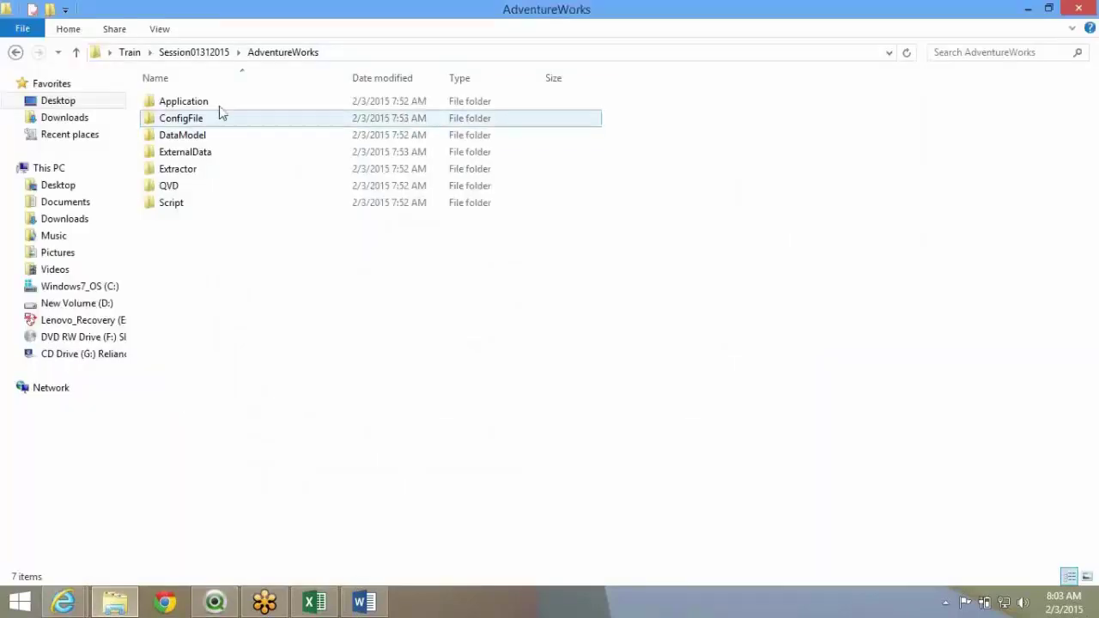
double_click(207, 172)
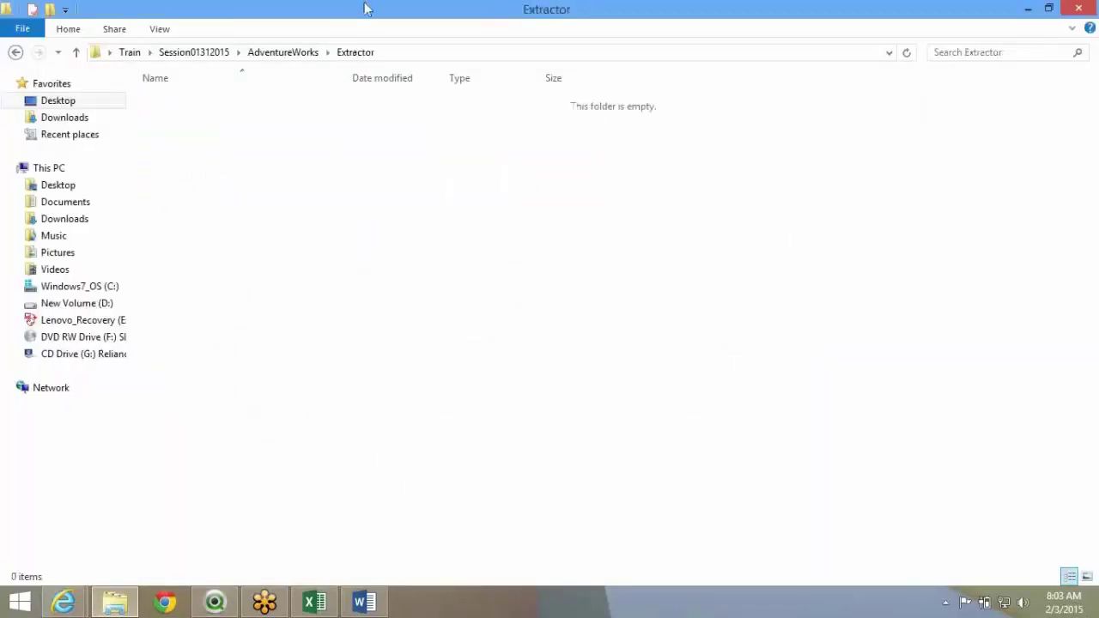
click(410, 53)
click(366, 296)
Point the save dialog at the Extractor folder and save the document as Extractor.
key(alt+Tab)
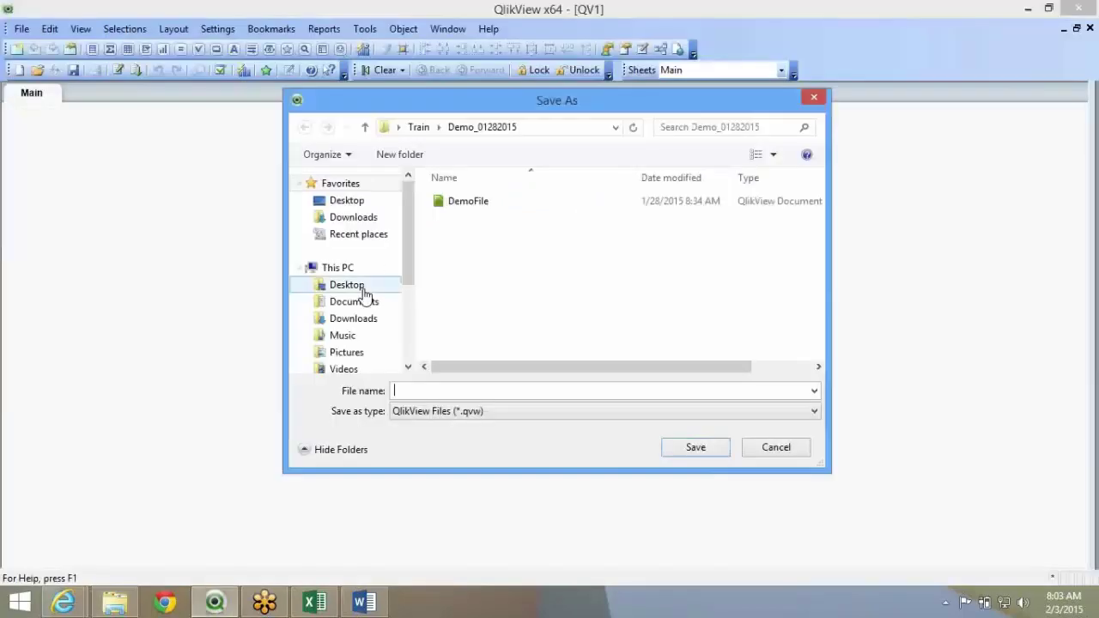
key(ctrl+v)
key(Return)
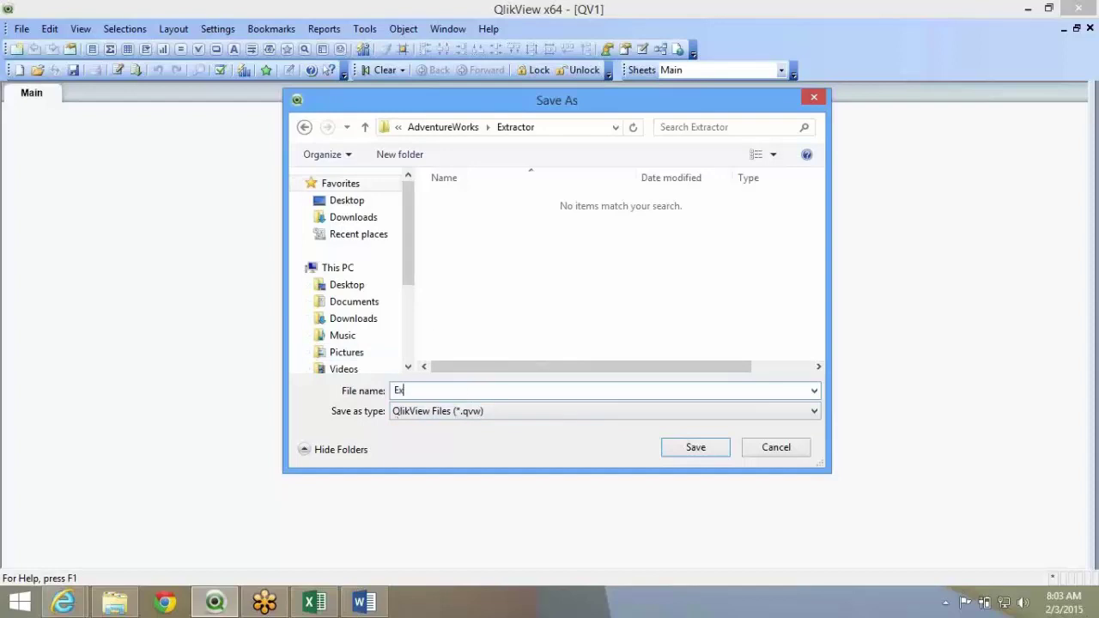
text(tractor)
key(Return)
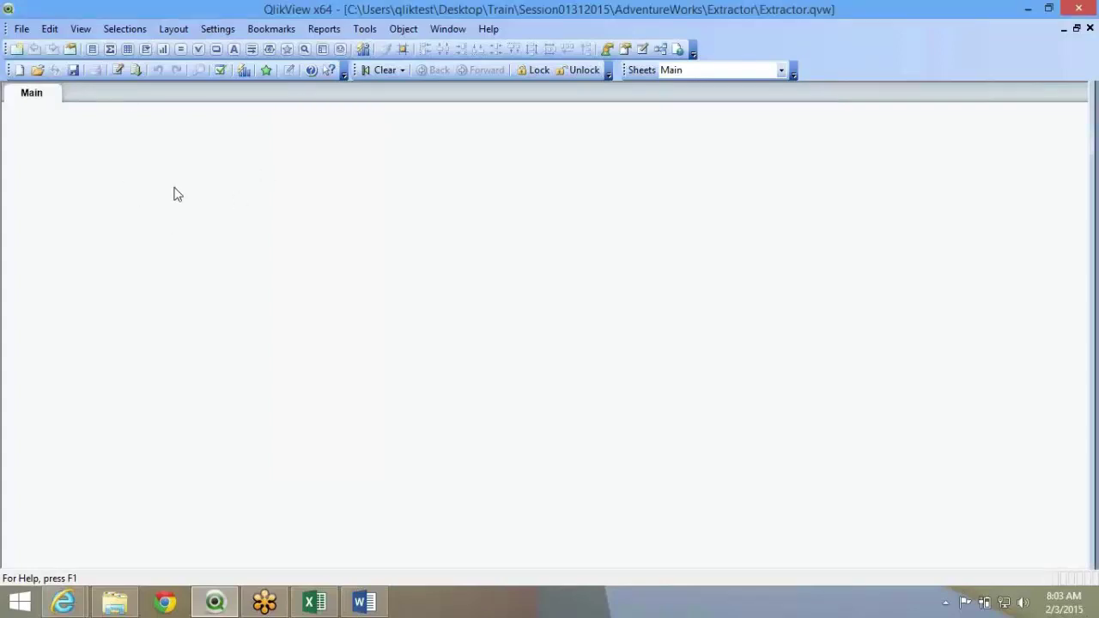
Open Extractor.qvw's Edit Script window from the File menu.
click(22, 32)
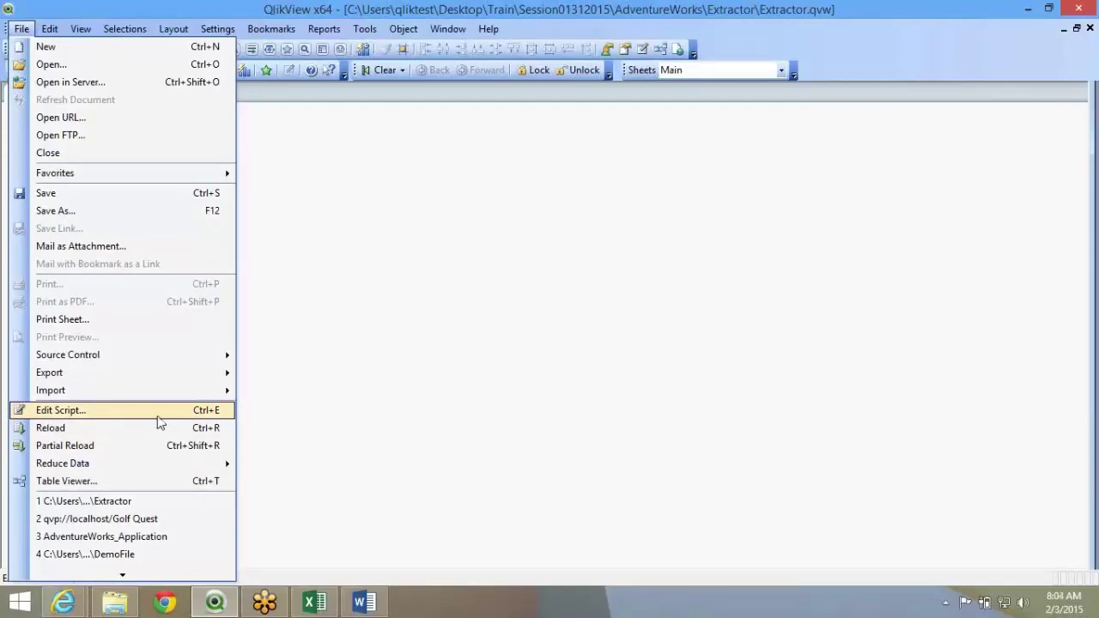
click(141, 416)
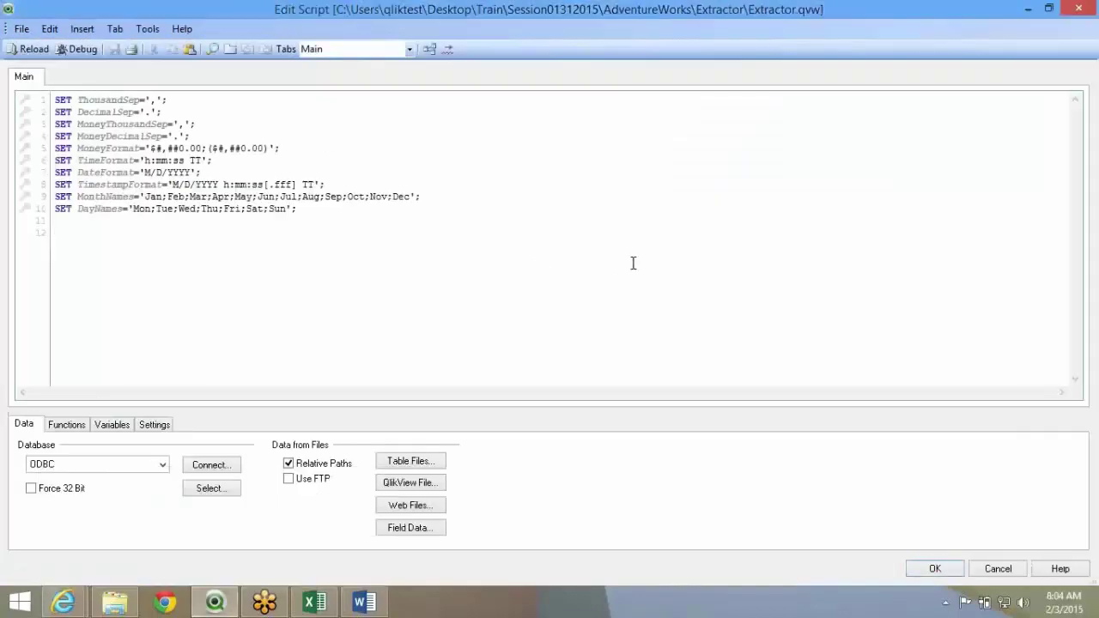
click(555, 230)
drag(314, 208, 55, 103)
click(180, 148)
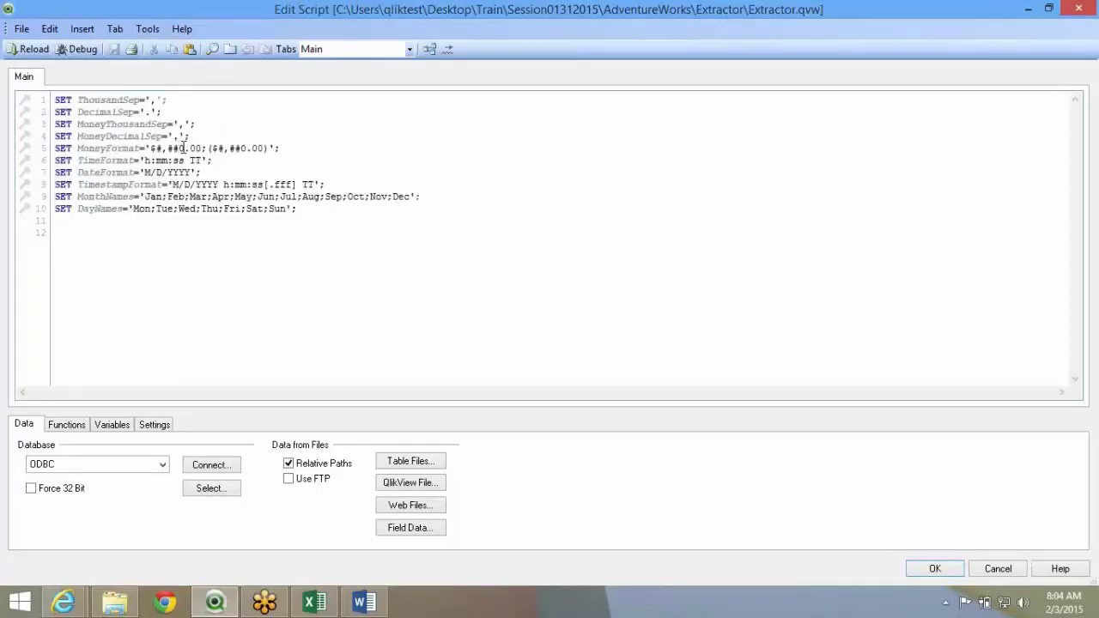
click(306, 207)
drag(306, 208, 54, 100)
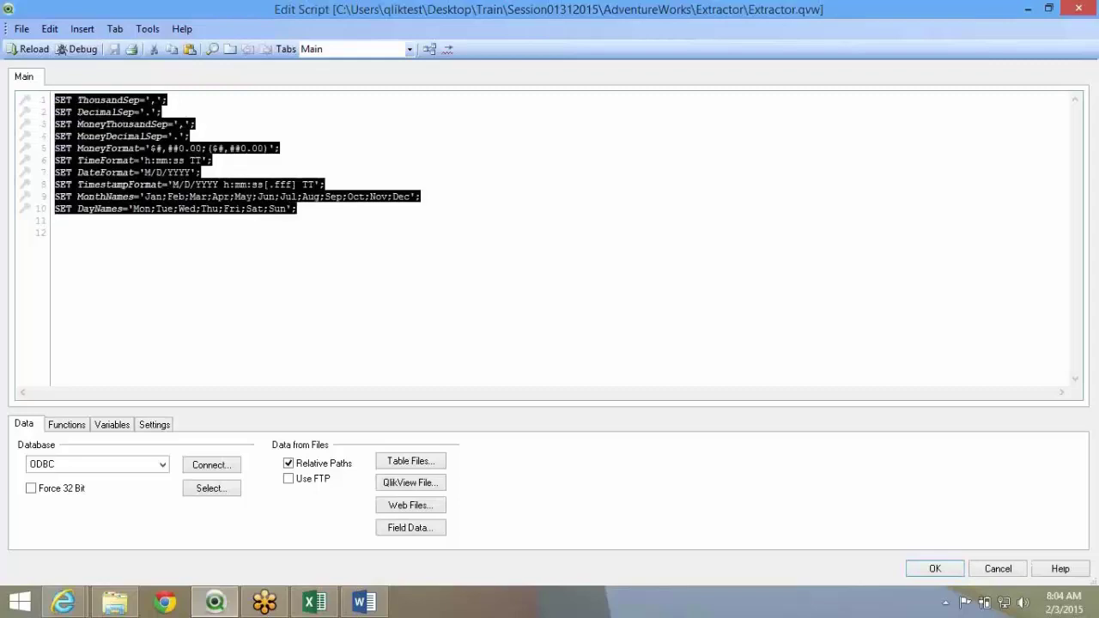
click(189, 146)
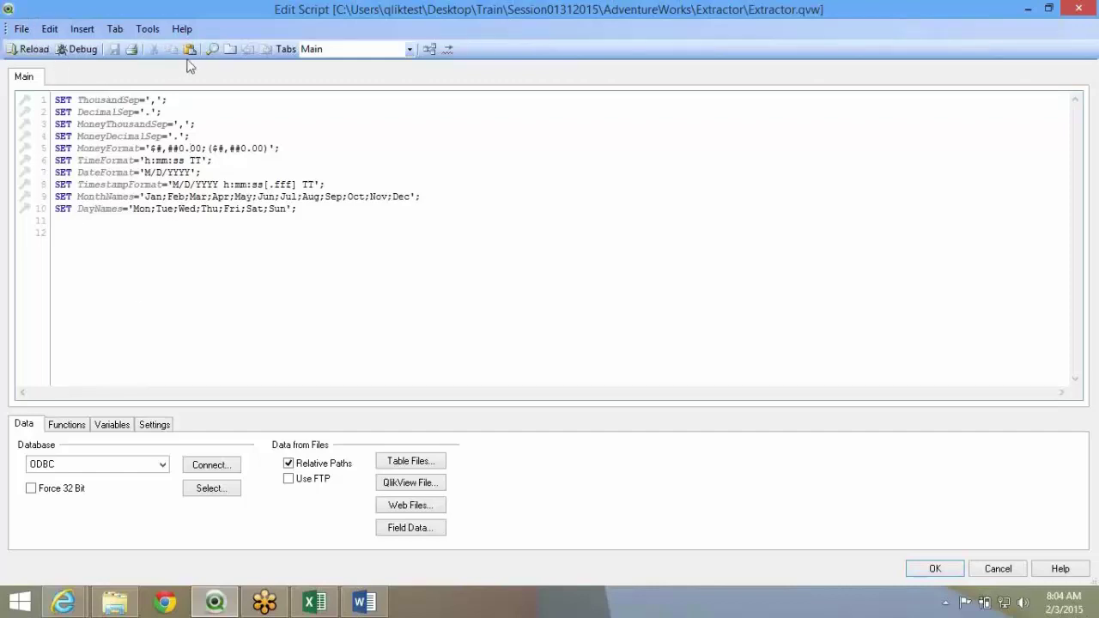
click(32, 32)
mouse_move(124, 34)
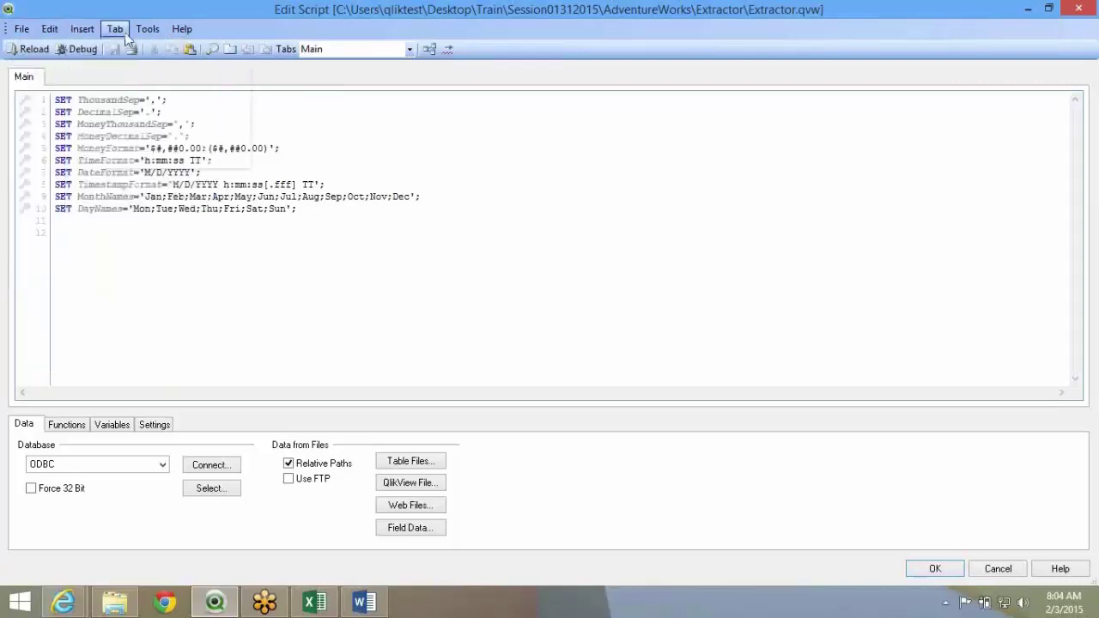
click(48, 30)
click(48, 32)
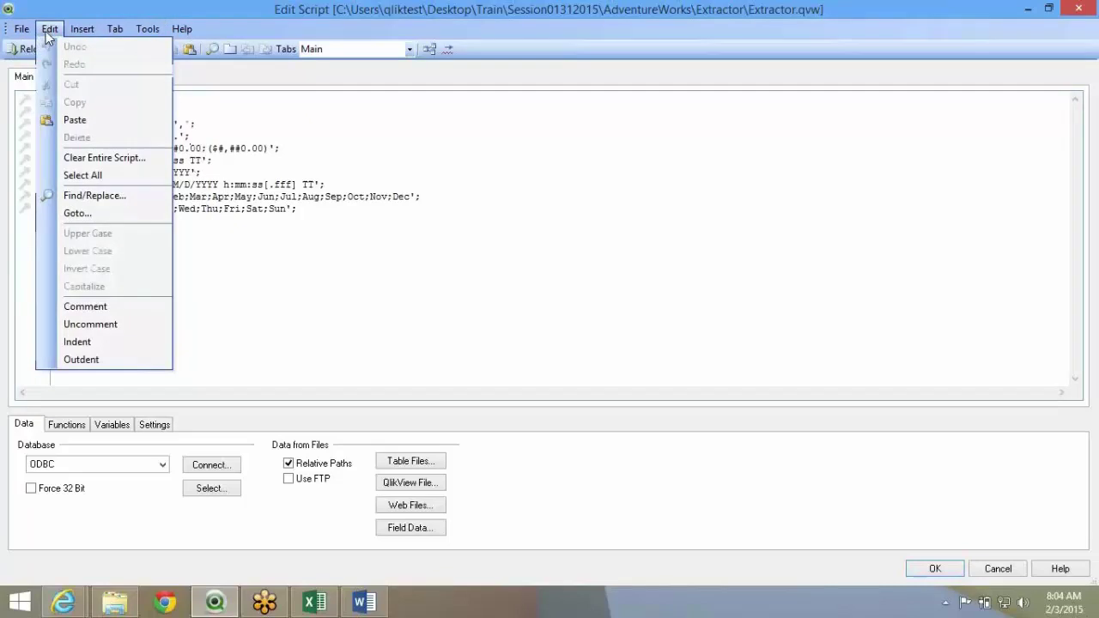
click(75, 32)
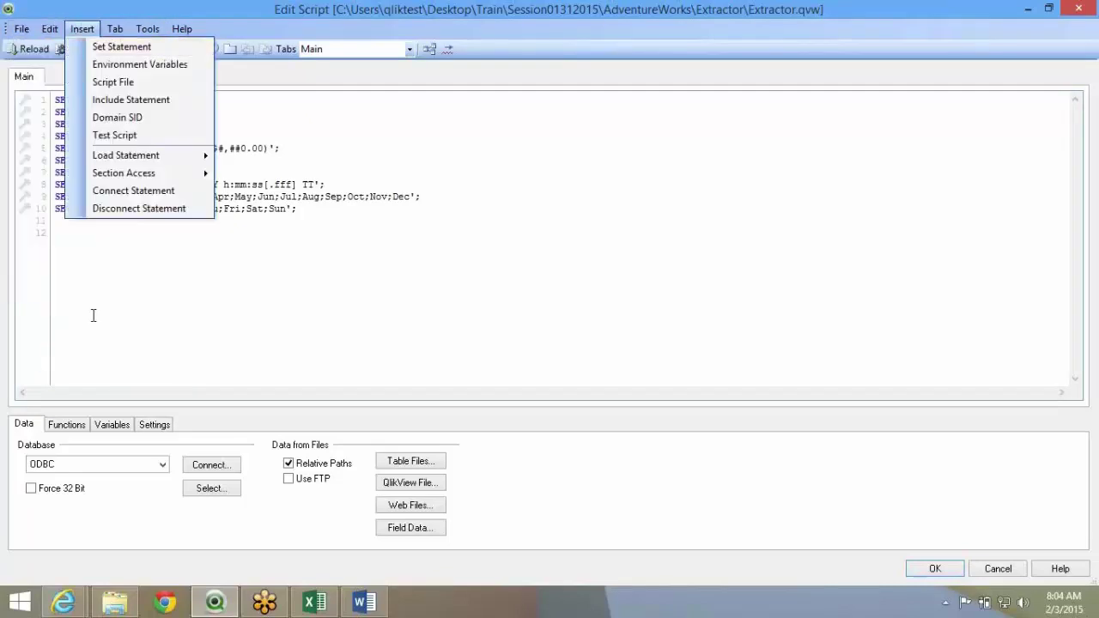
click(94, 257)
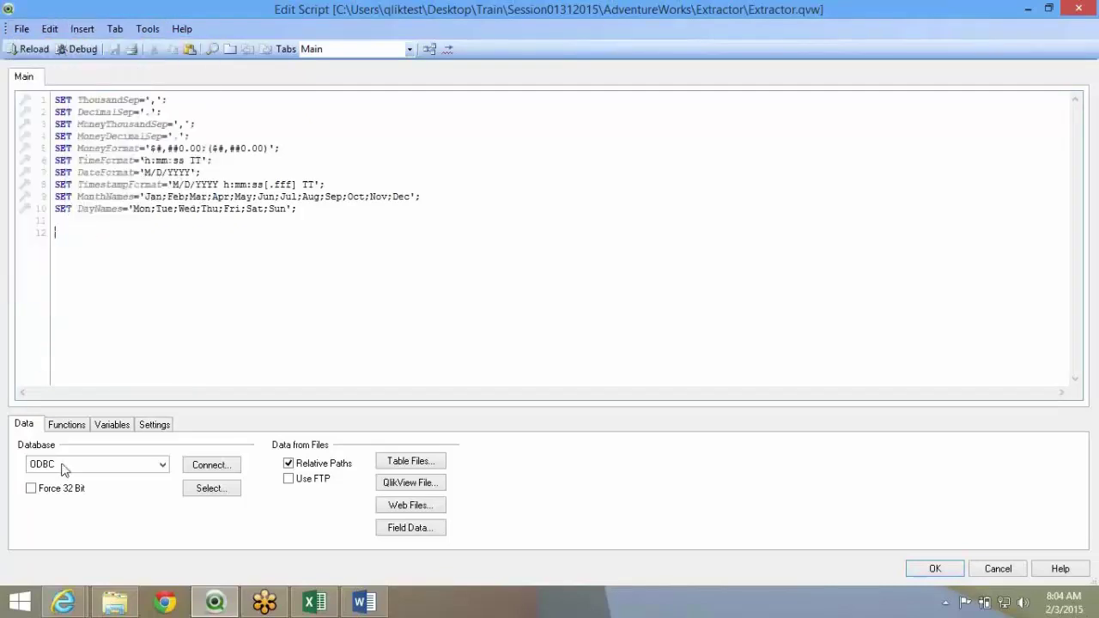
click(62, 428)
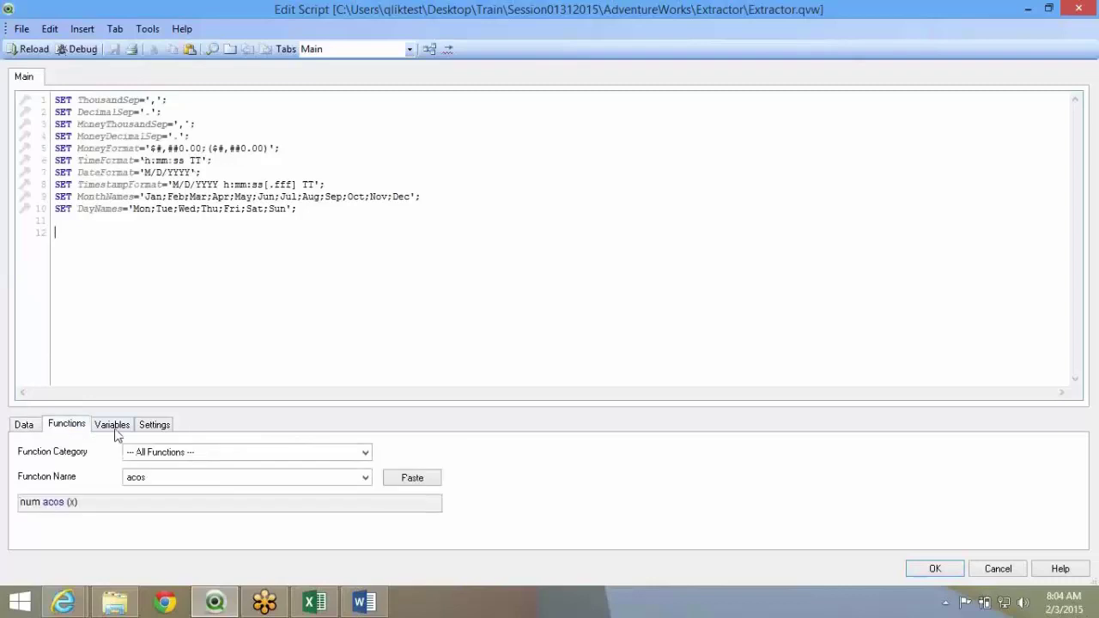
click(115, 429)
click(156, 428)
click(24, 420)
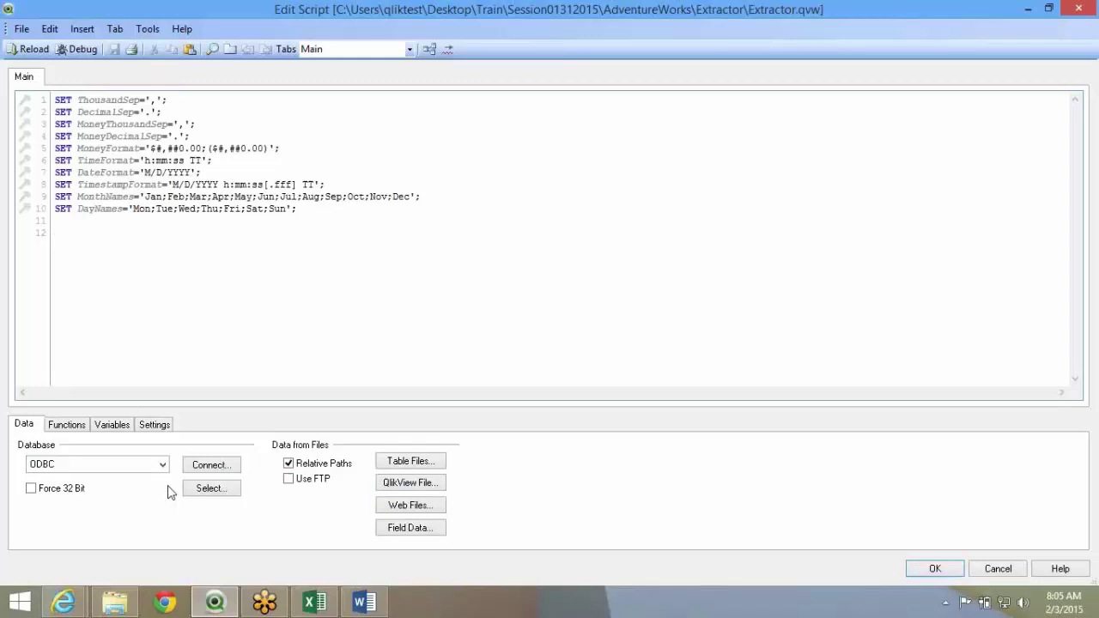
click(81, 426)
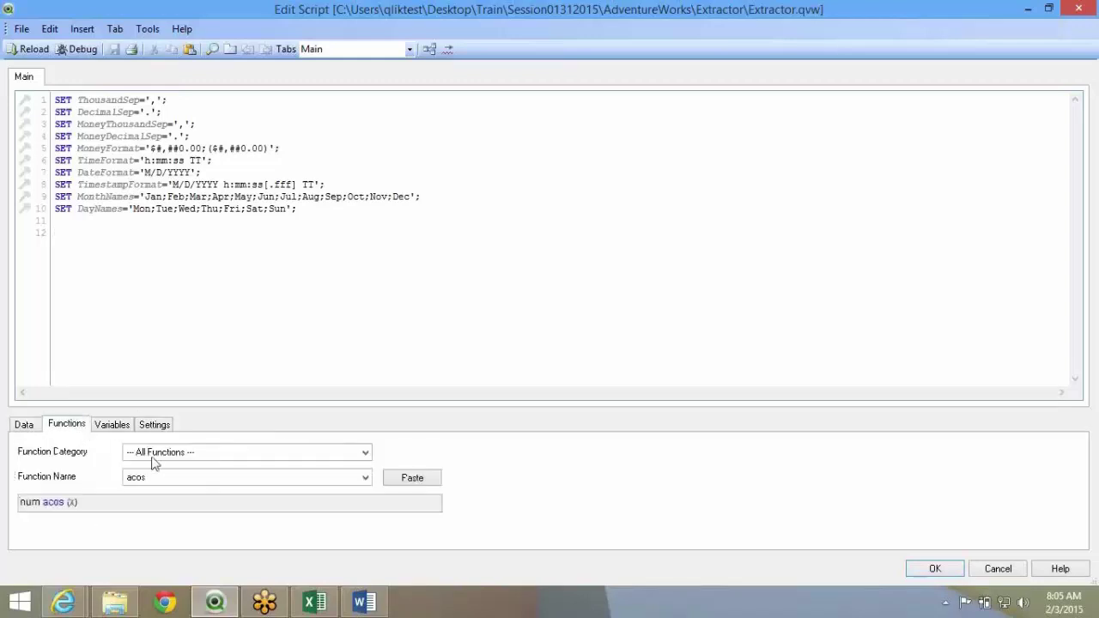
click(154, 456)
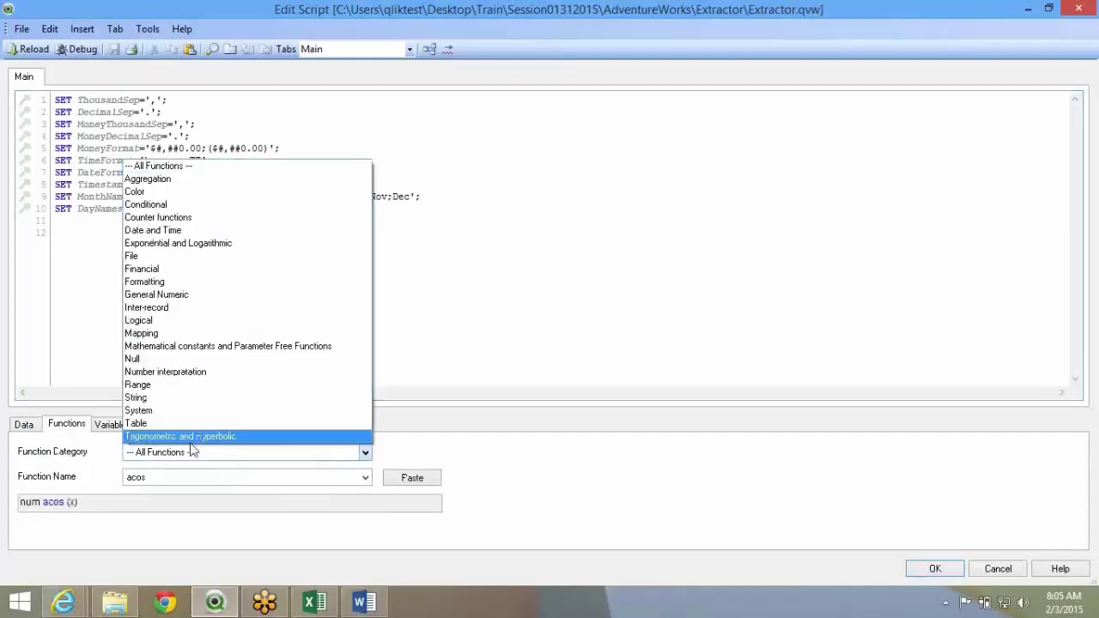
click(188, 480)
click(185, 480)
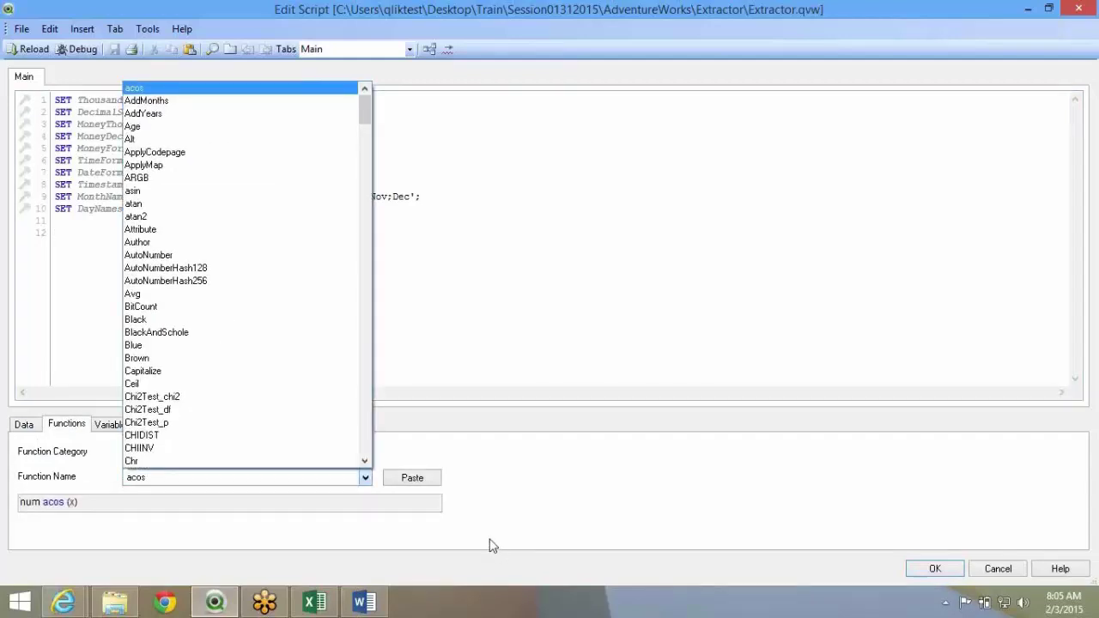
click(74, 422)
click(112, 427)
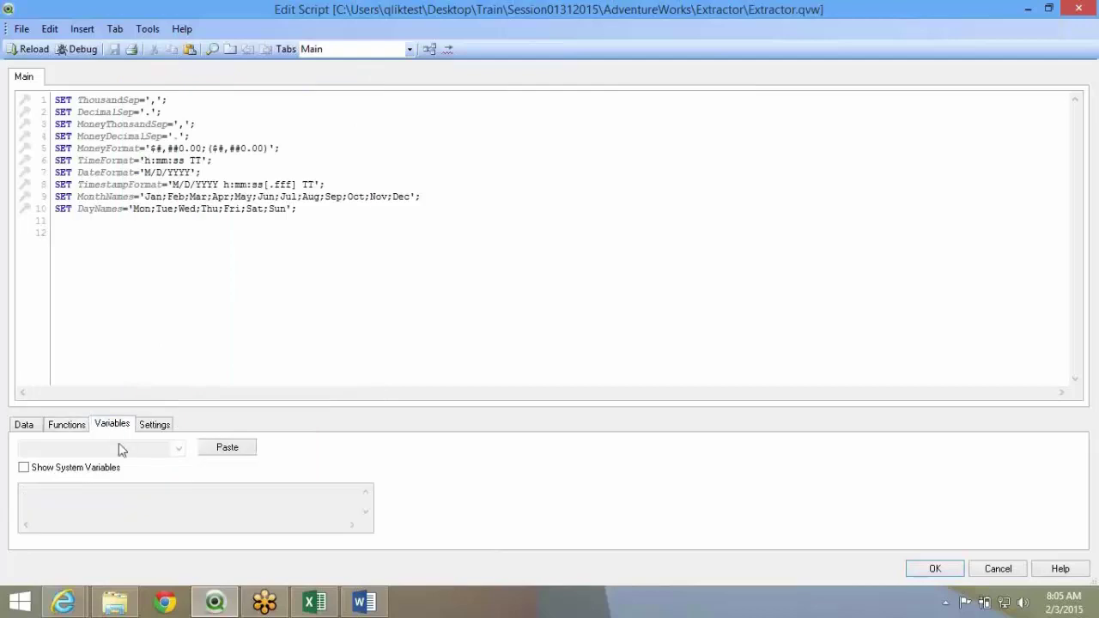
click(160, 424)
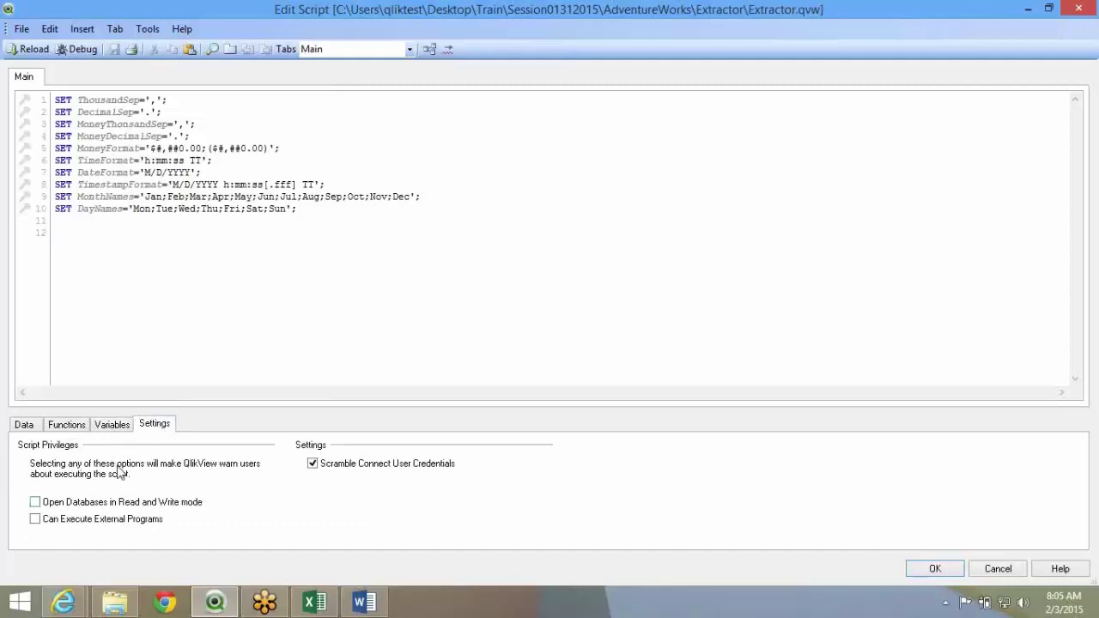
click(24, 426)
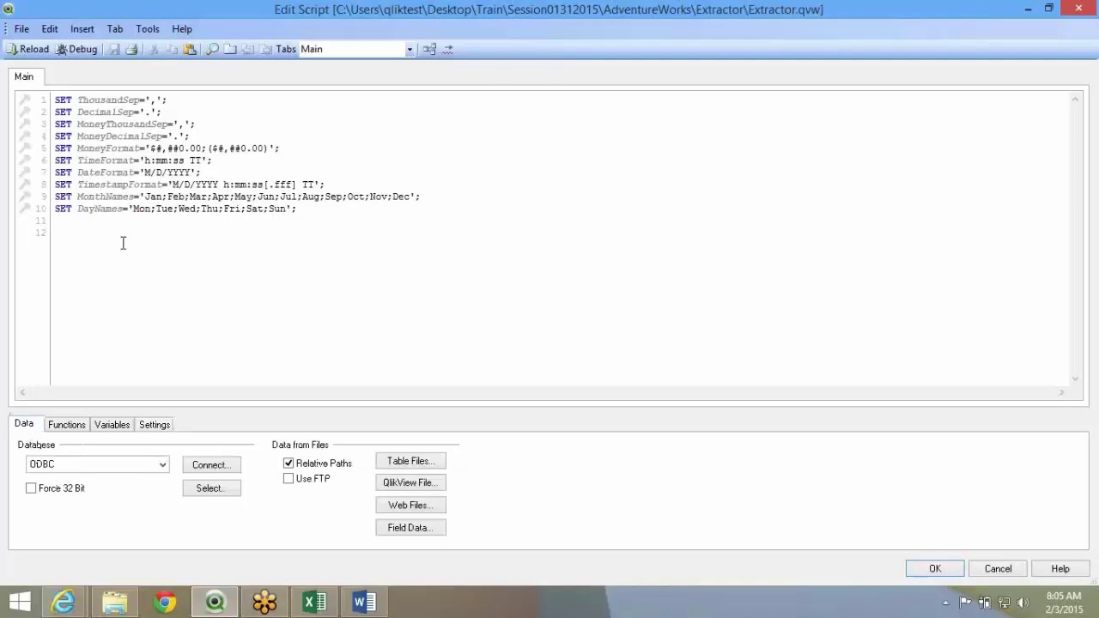
click(230, 235)
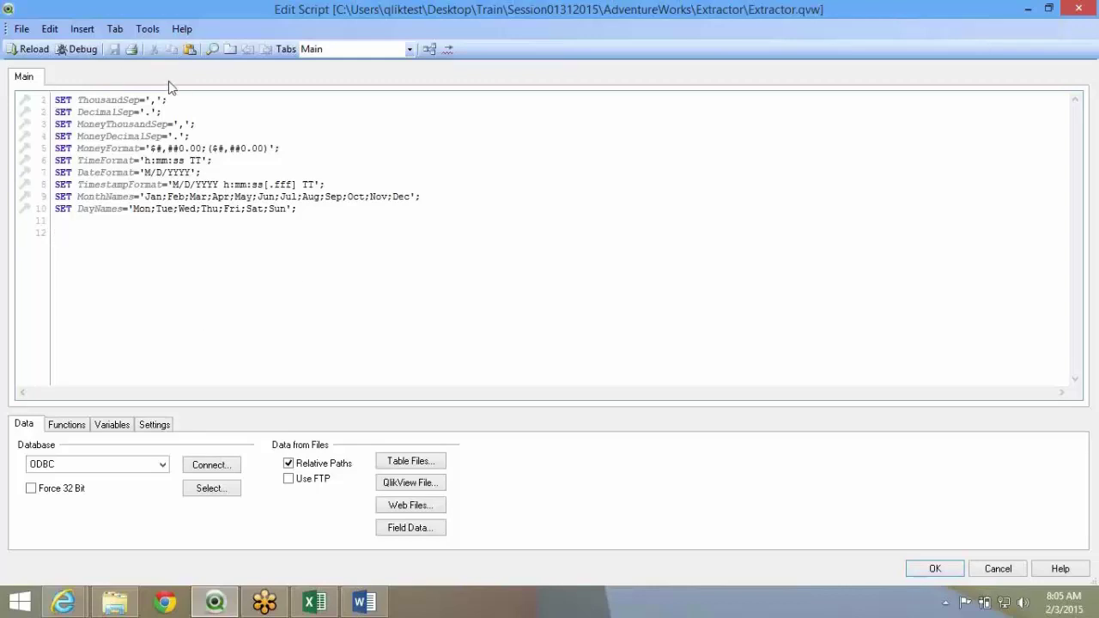
Add script tabs named Sales and Products after Main.
click(116, 29)
click(138, 44)
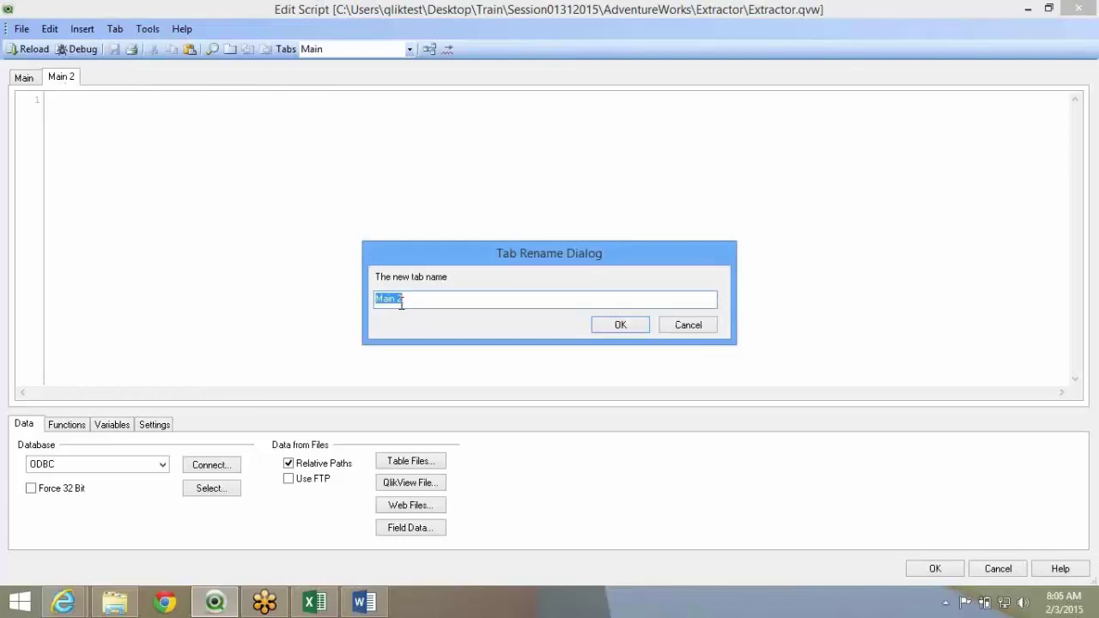
text(Sales)
key(Return)
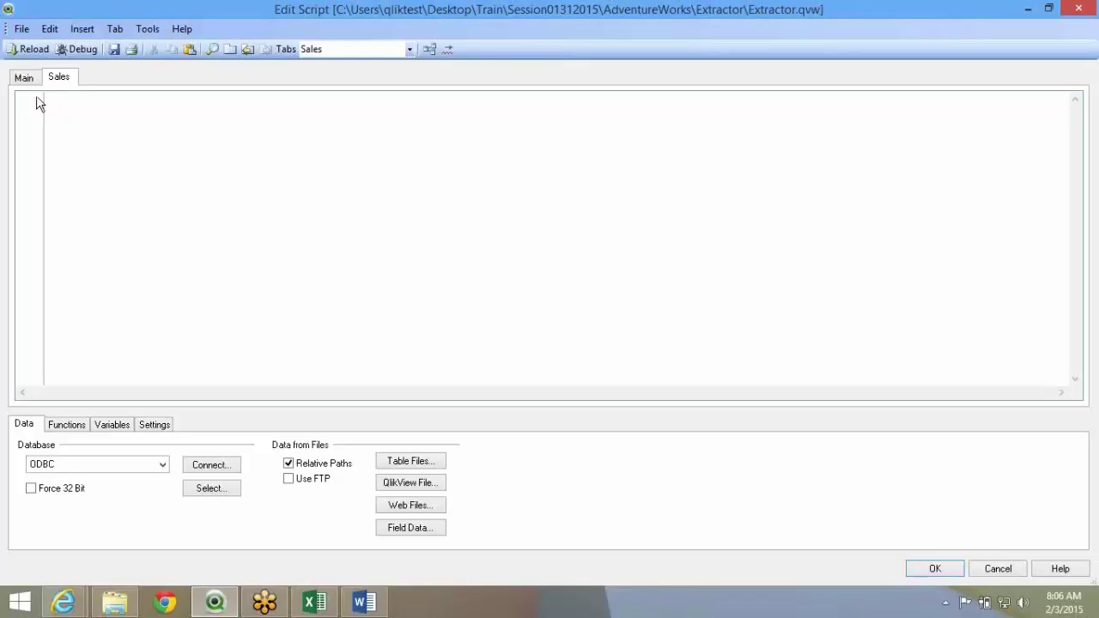
click(230, 49)
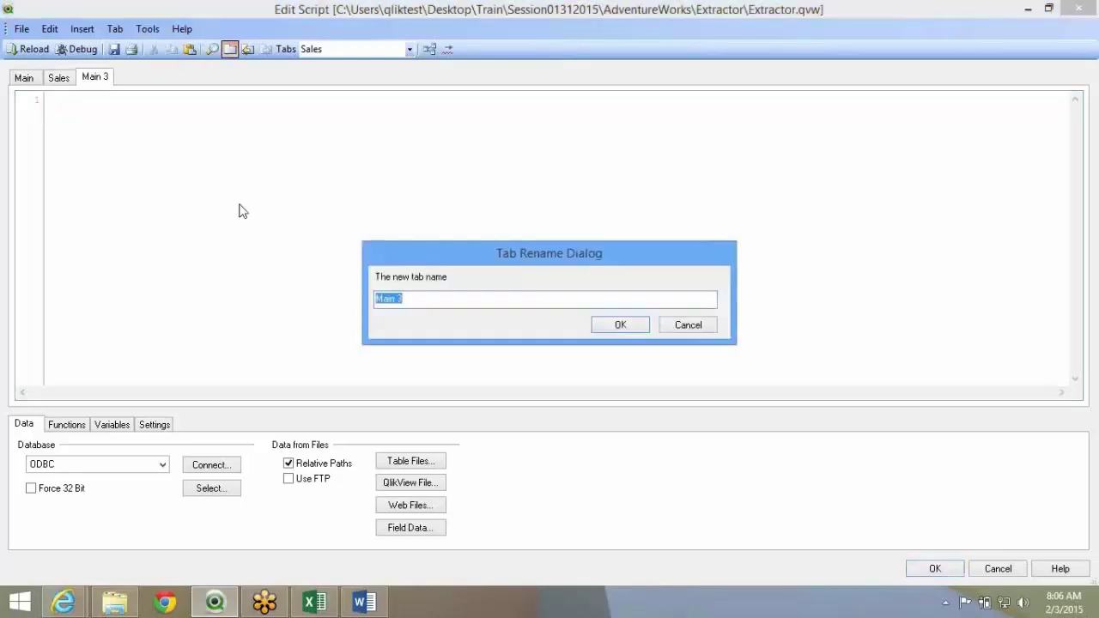
text(Products)
key(Return)
Add Customers and Territory tabs, move Territory ahead of Customers, and return to Main.
click(230, 49)
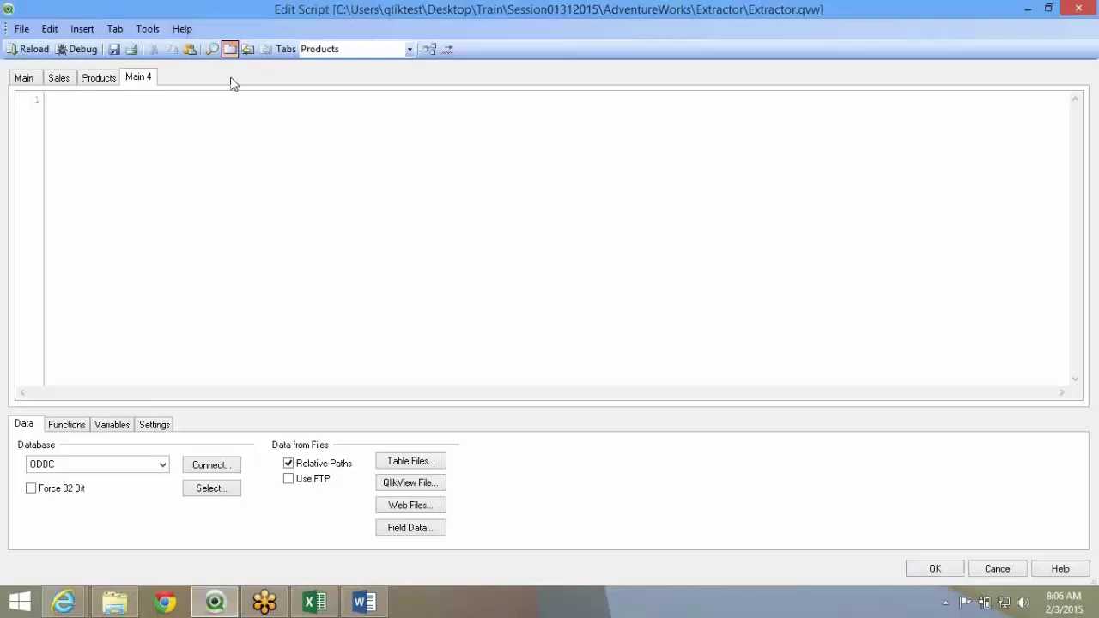
text(Customer)
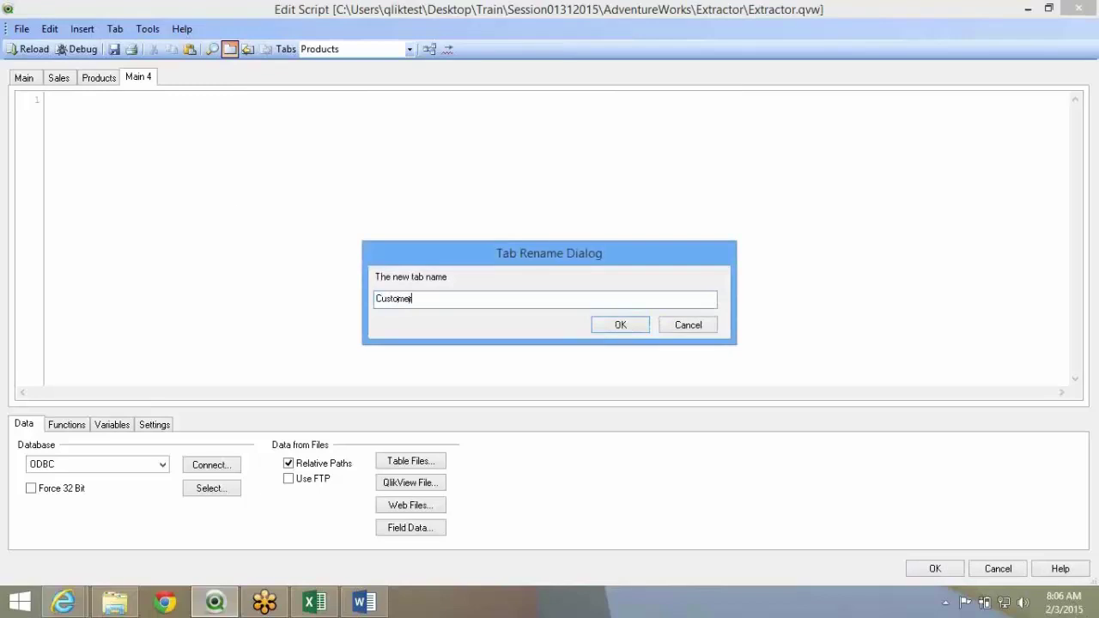
text(s)
key(Return)
click(229, 49)
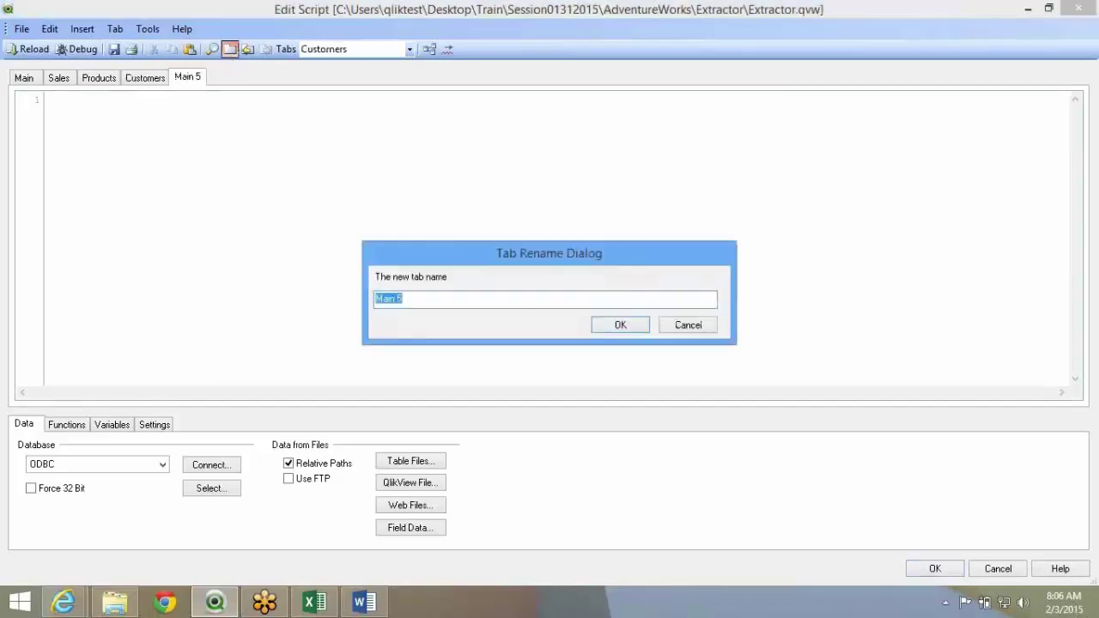
text(Territory)
key(Return)
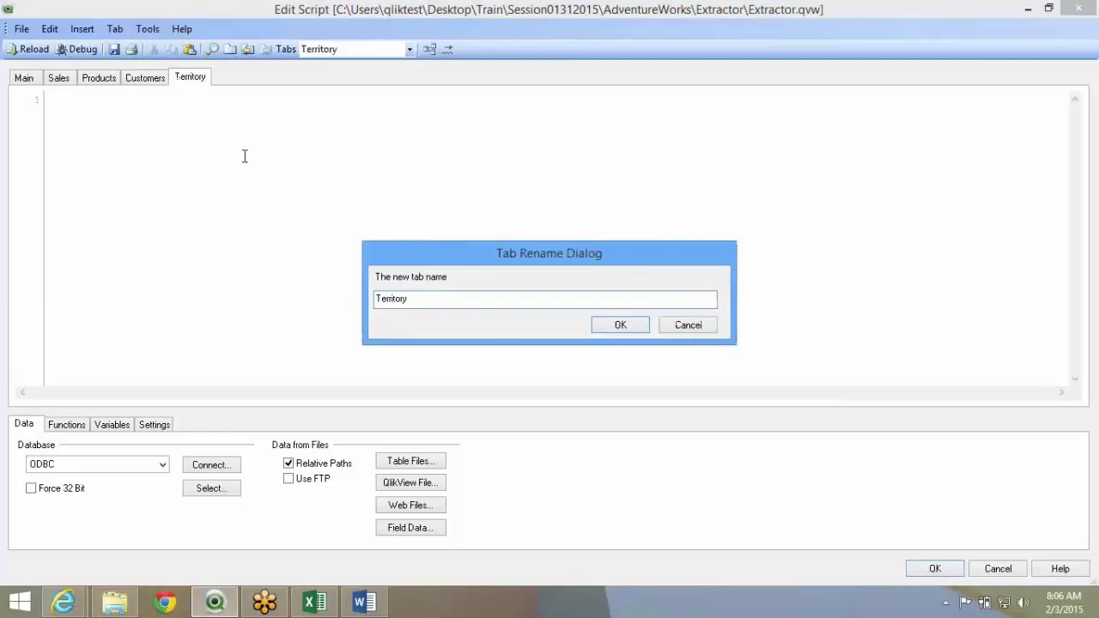
click(247, 50)
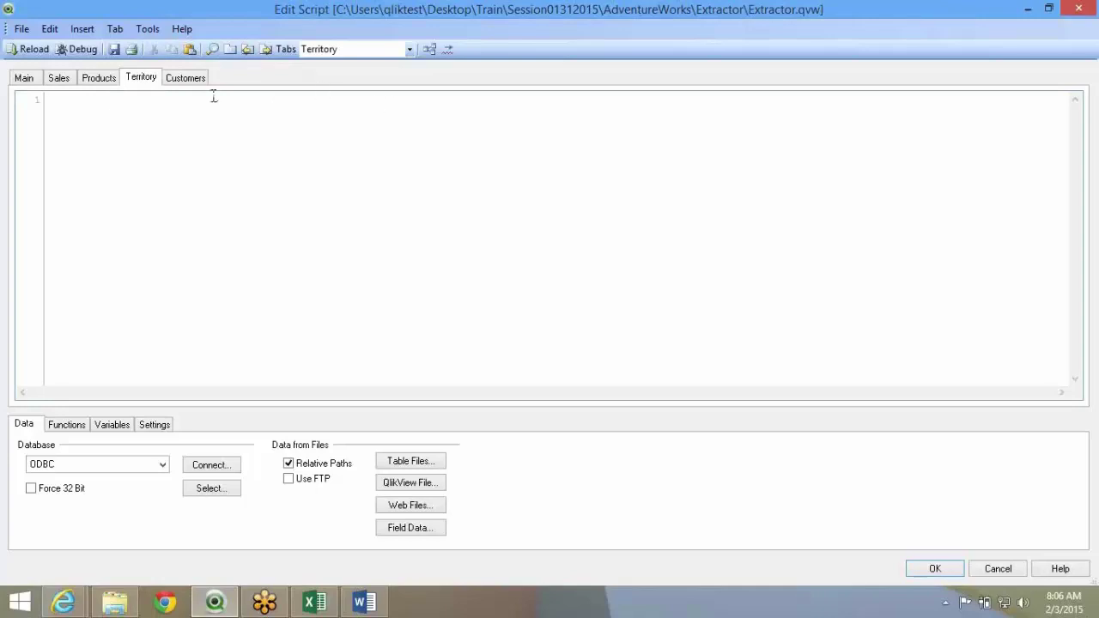
click(101, 79)
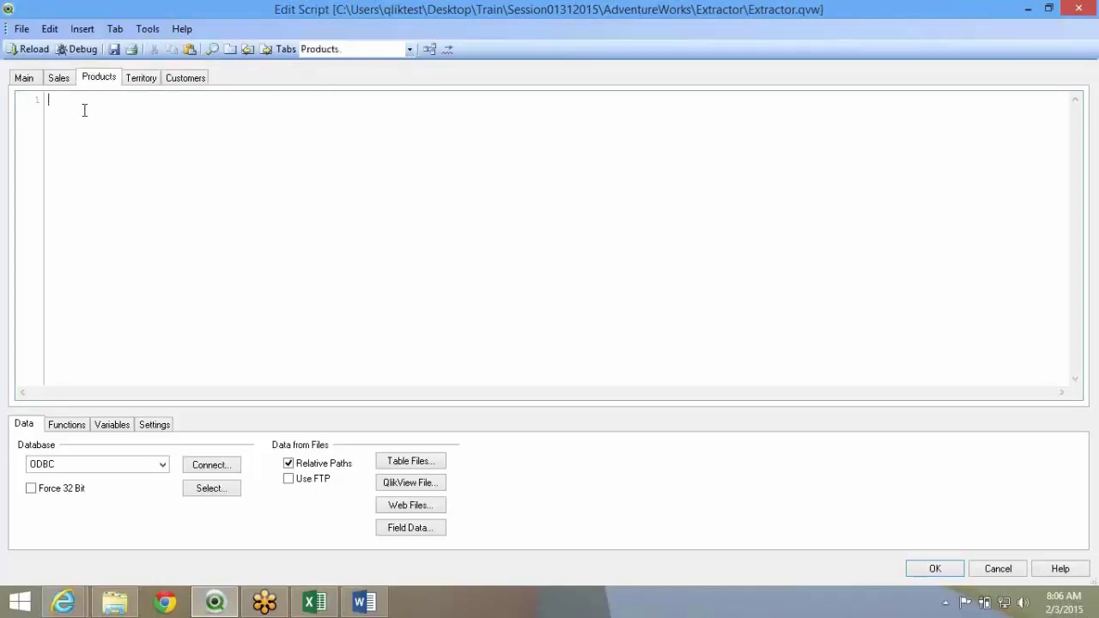
click(57, 78)
click(25, 78)
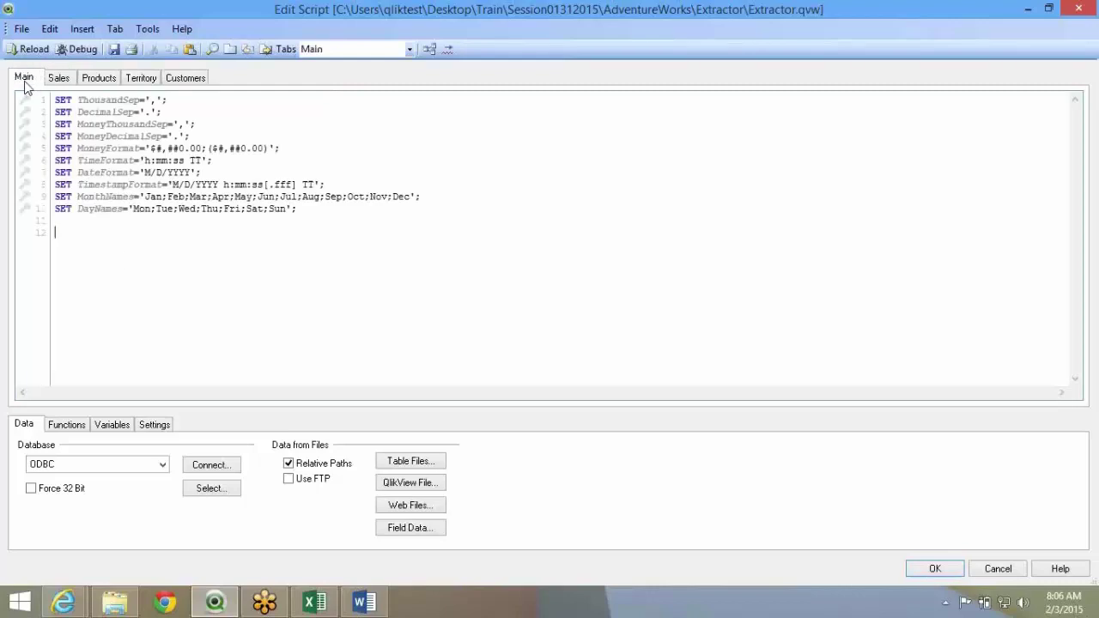